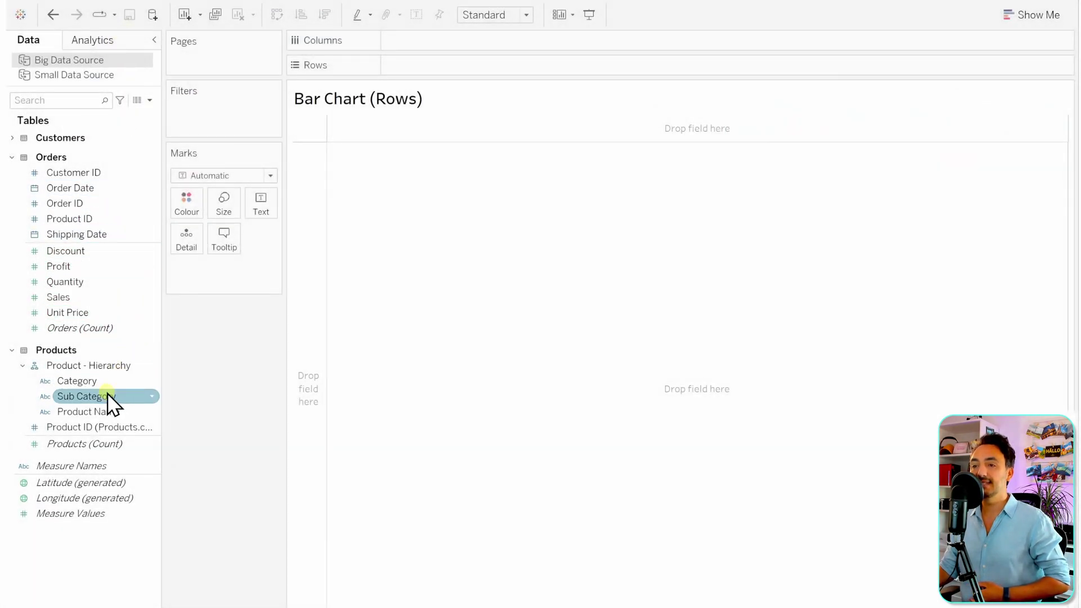
Build a horizontal bar chart with Sub Category on rows and summed Sales on columns
left_click_drag(107, 397, 435, 67)
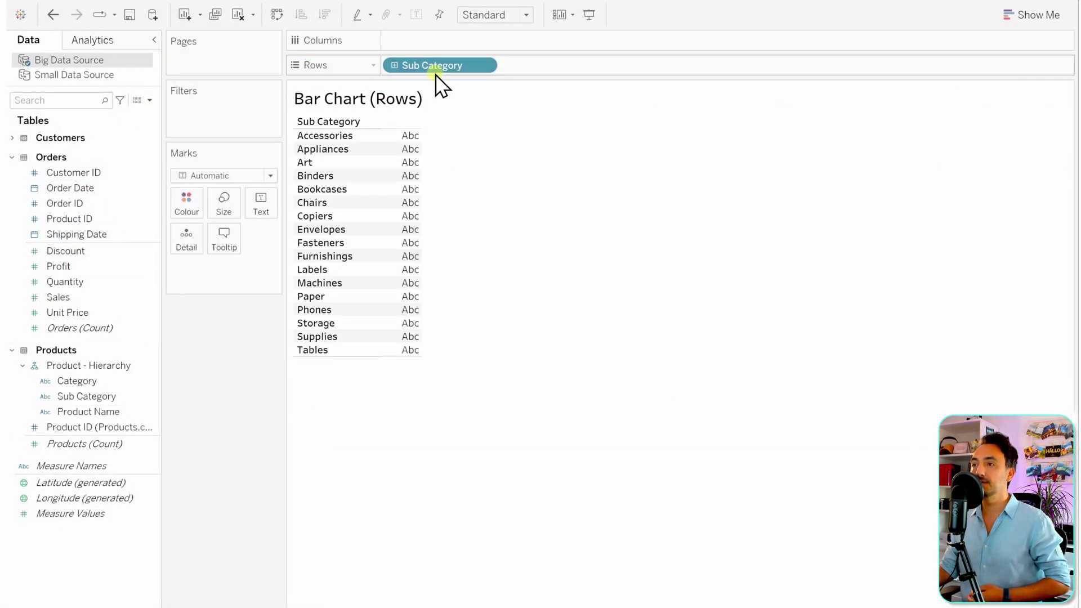
left_click_drag(102, 302, 444, 42)
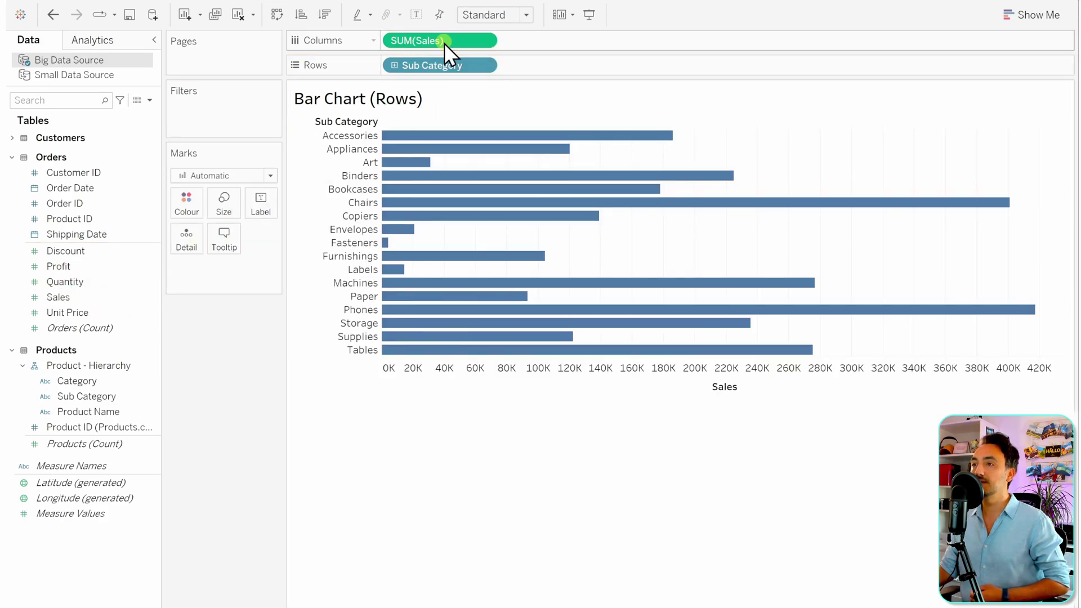
mouse_move(397, 331)
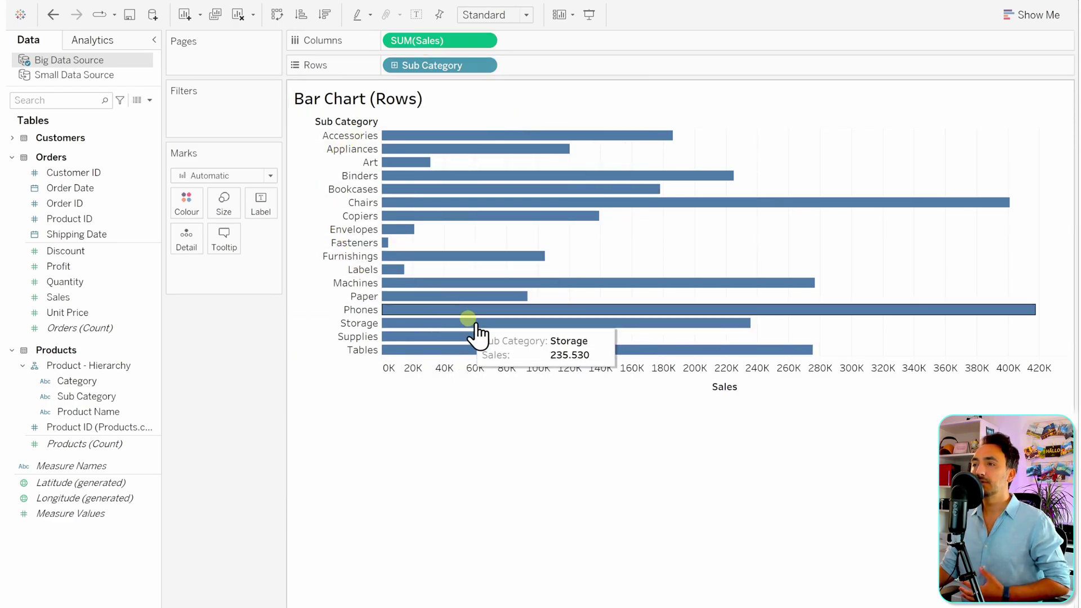
Fit the chart to Entire View and set its mark type to Bar
left_click(510, 23)
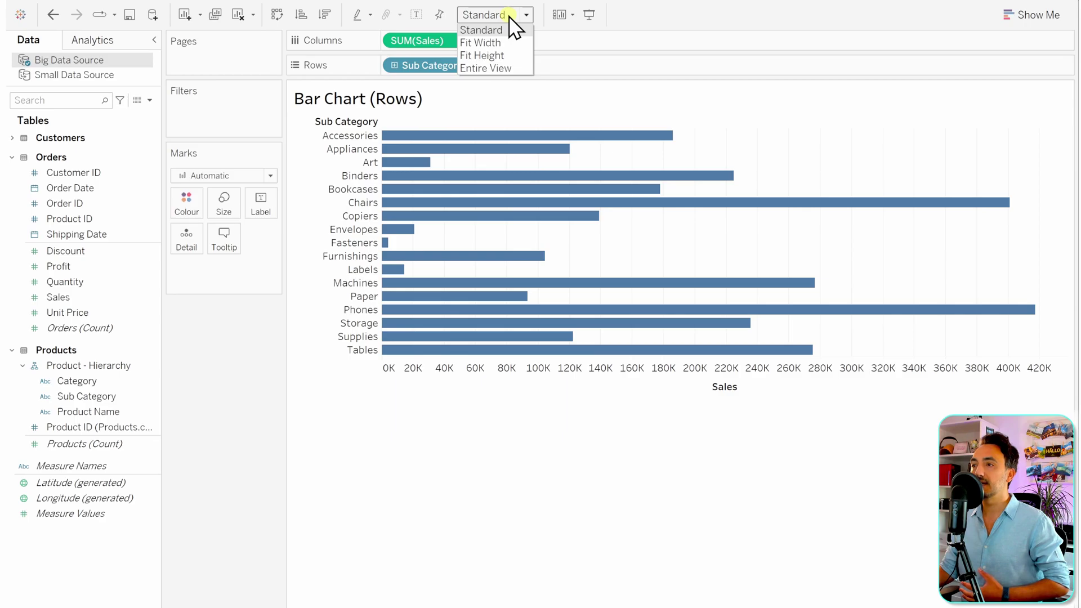
left_click(510, 69)
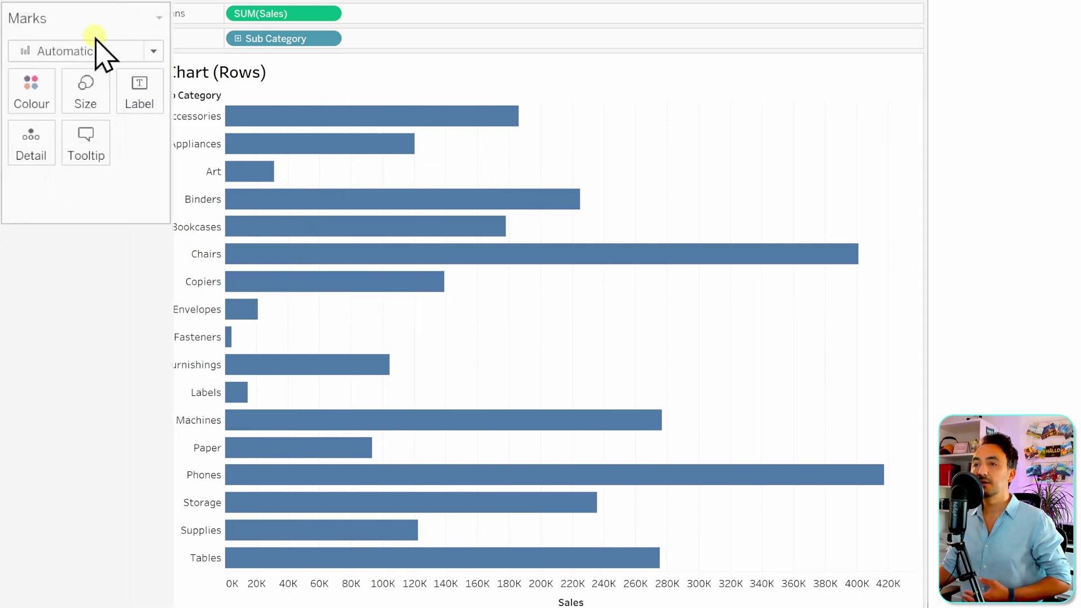
left_click(95, 51)
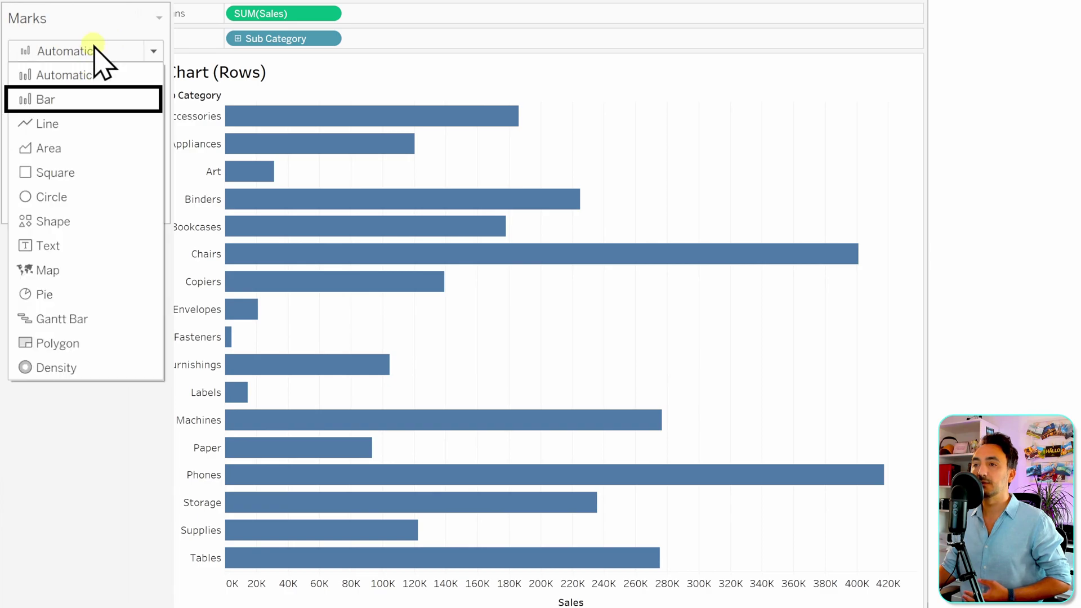
left_click(106, 101)
Sort the sub-categories by Sales in descending order and colour the bars by Sales, keeping Sales on columns
mouse_move(448, 244)
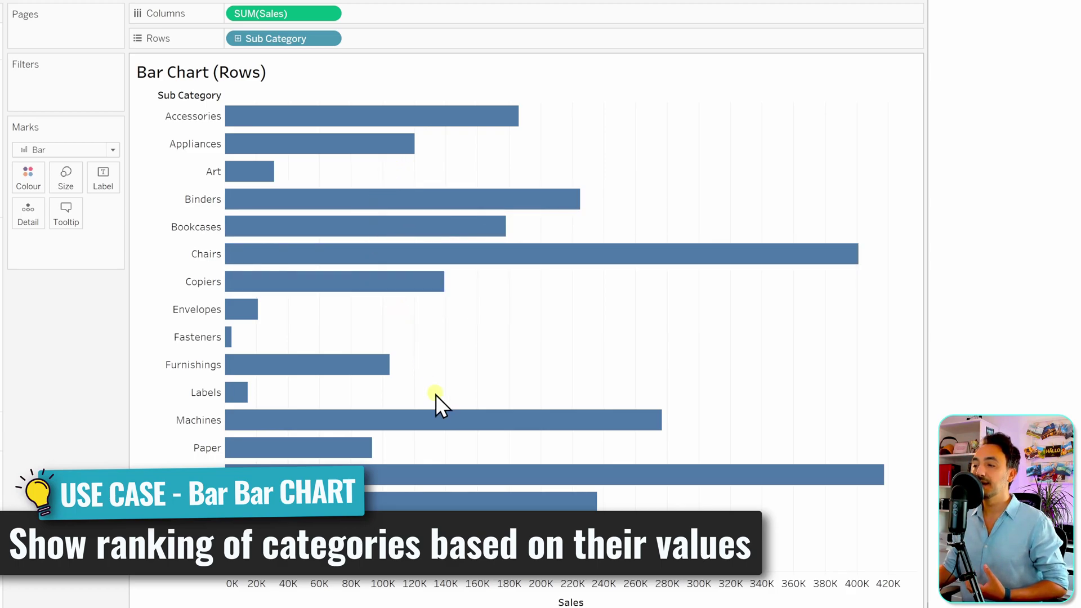
left_click(591, 603)
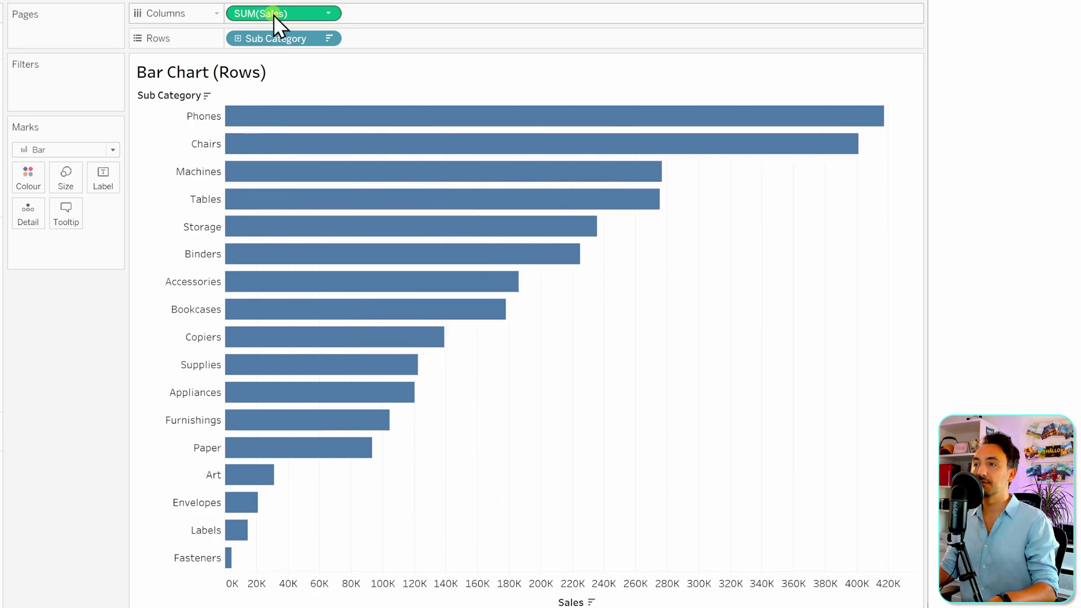
mouse_move(281, 13)
left_mouse_down()
mouse_move(200, 96)
mouse_move(43, 180)
left_mouse_up()
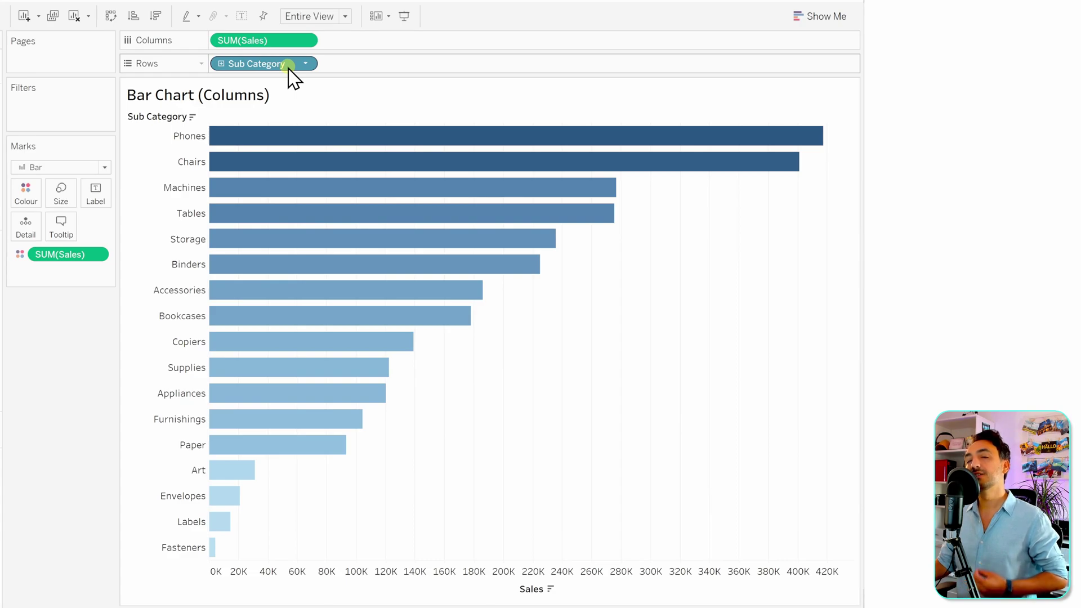
Swap rows and columns so Sub Category is on columns and Sales is on rows, making vertical bars
left_click_drag(288, 67, 264, 64)
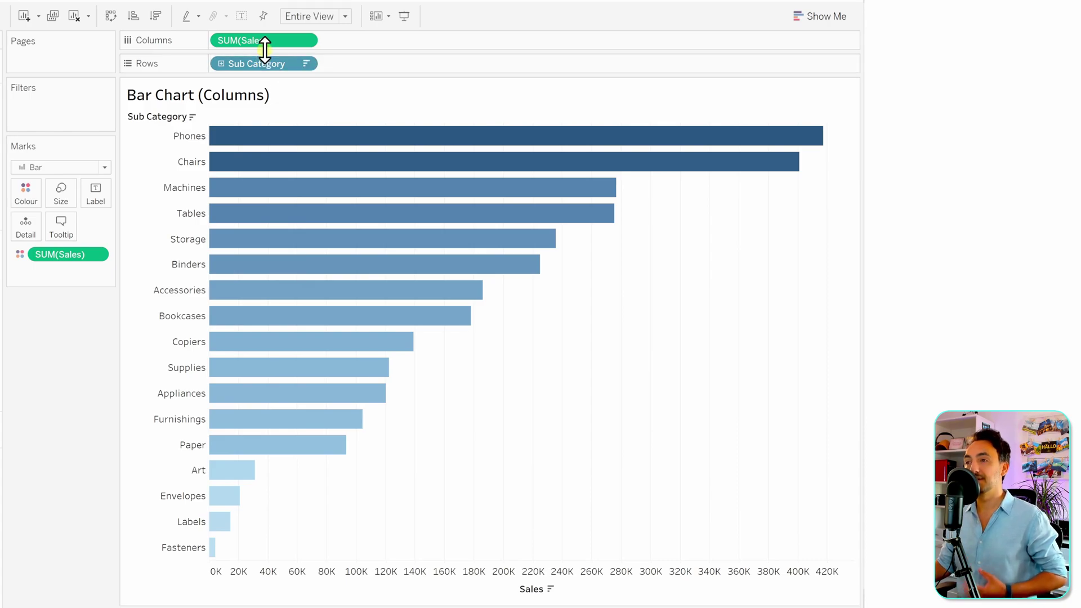
left_click(112, 48)
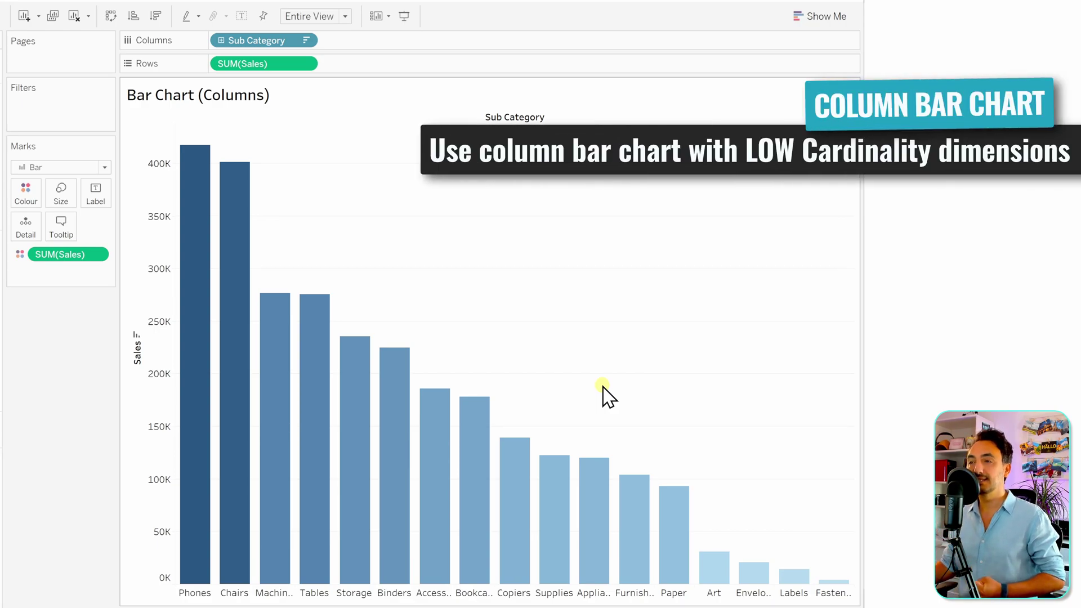
mouse_move(305, 537)
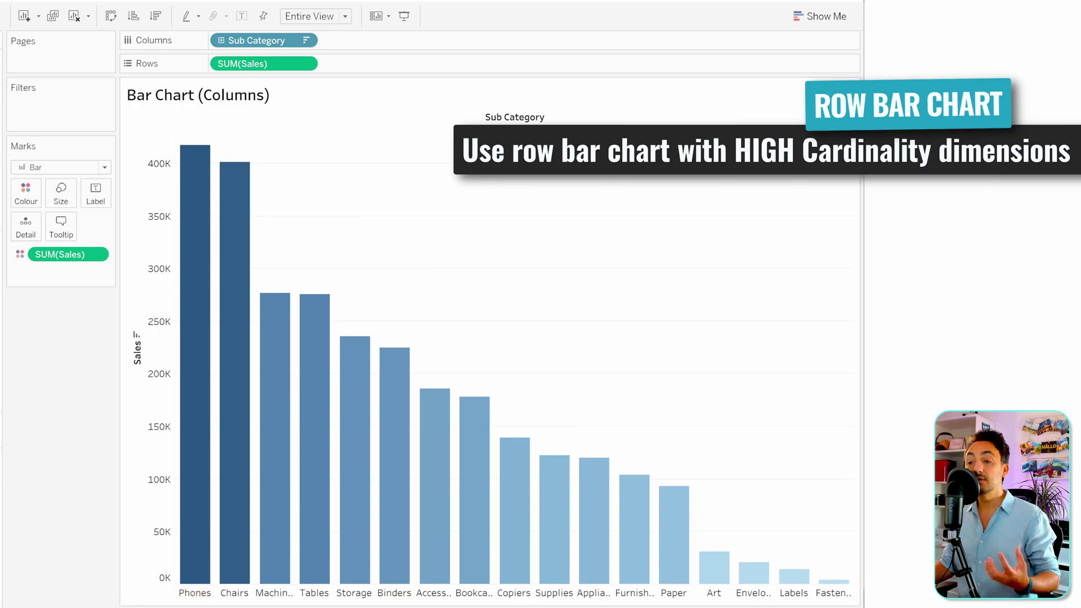
On the Bar Chart (Side By Side) sheet, place Country and the year of Order Date on columns and Sales on rows
left_click(200, 607)
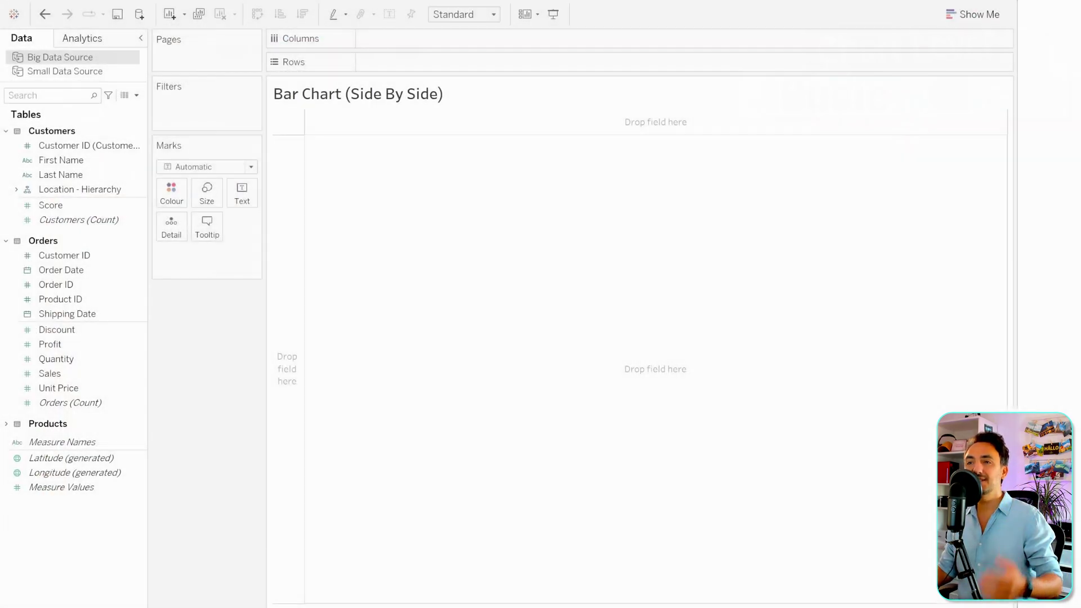
left_click(16, 189)
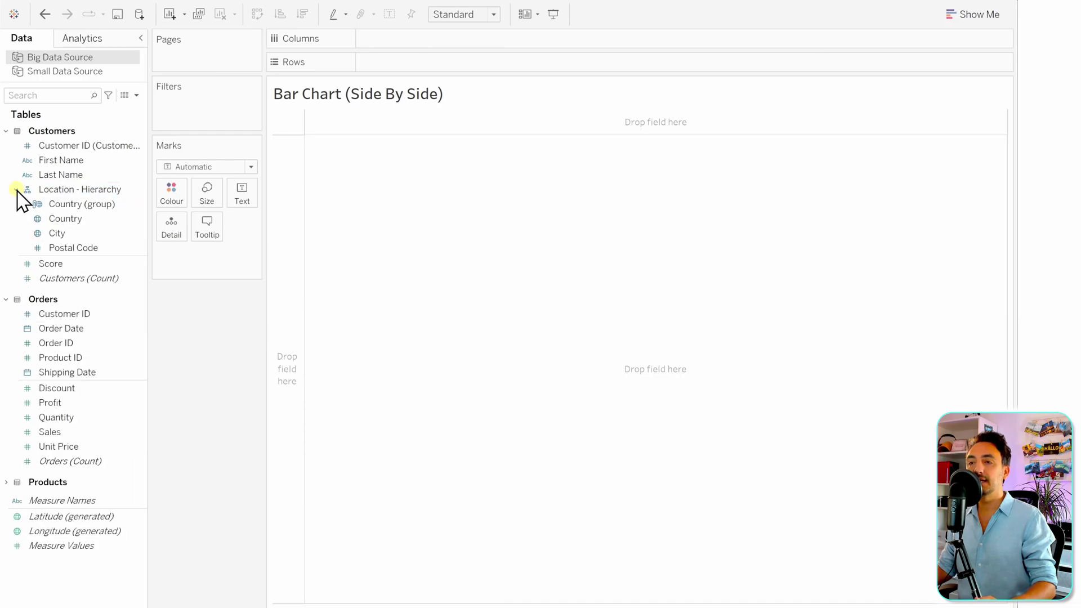
left_click_drag(79, 218, 415, 40)
left_click_drag(49, 431, 397, 61)
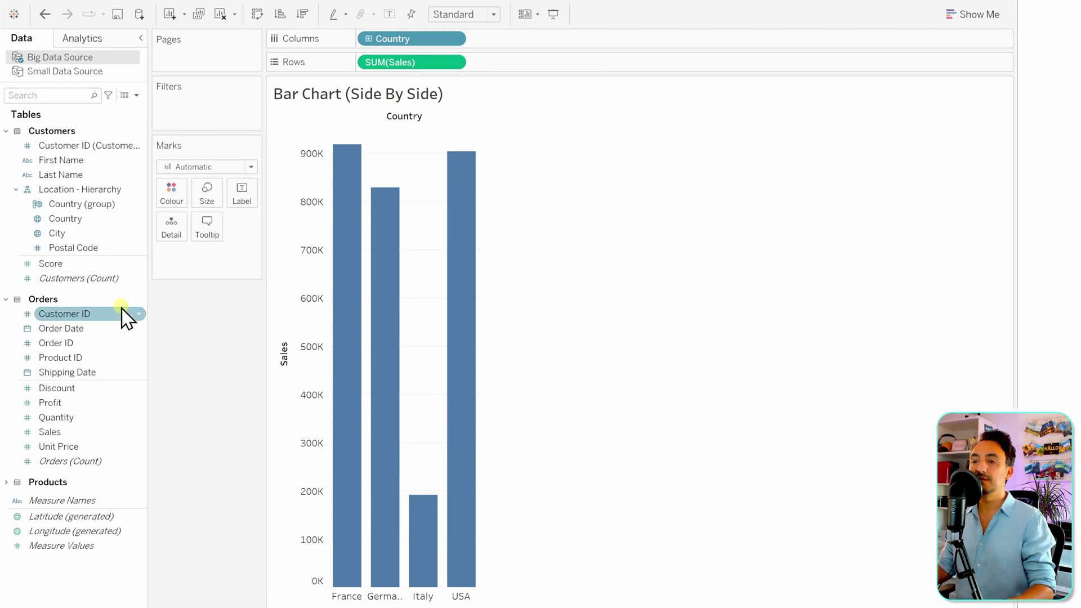
left_click_drag(90, 330, 504, 39)
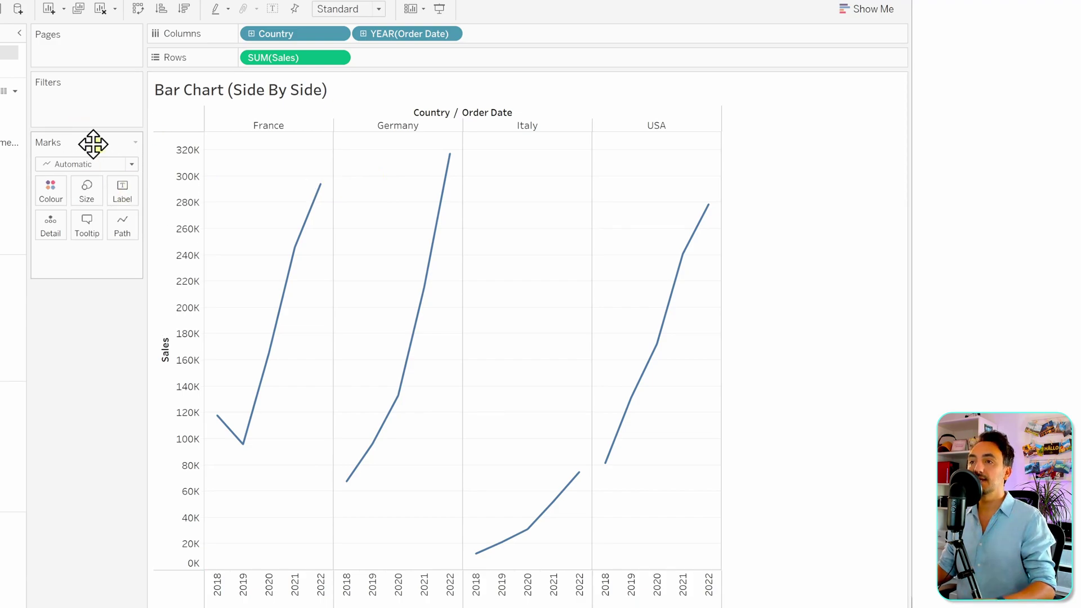
Change the side-by-side chart's mark type to Bar and fit it to Entire View
left_click(111, 166)
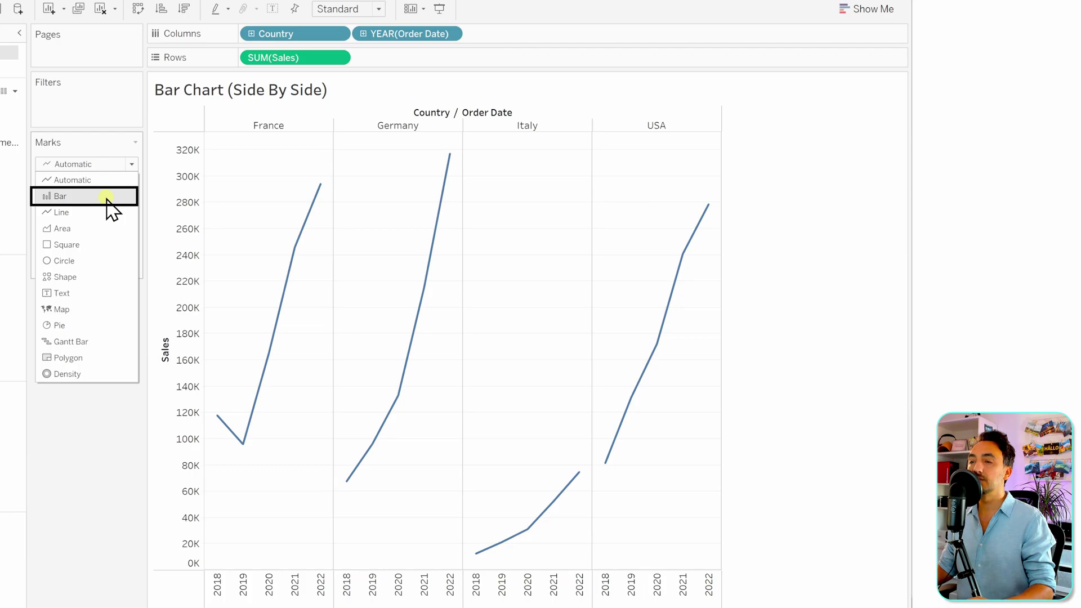
left_click(107, 197)
left_click(362, 11)
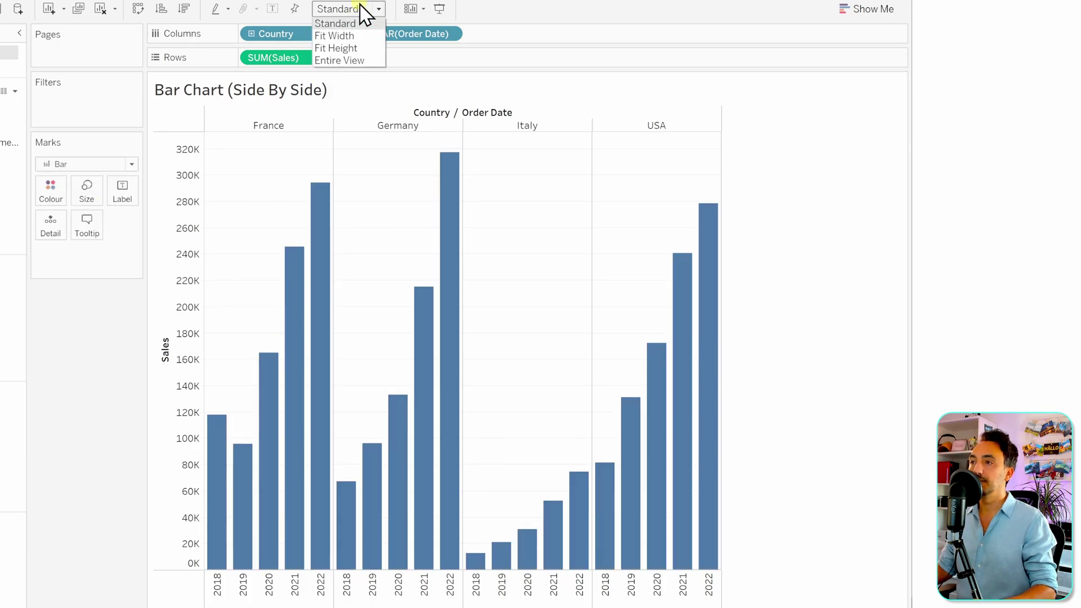
left_click(357, 61)
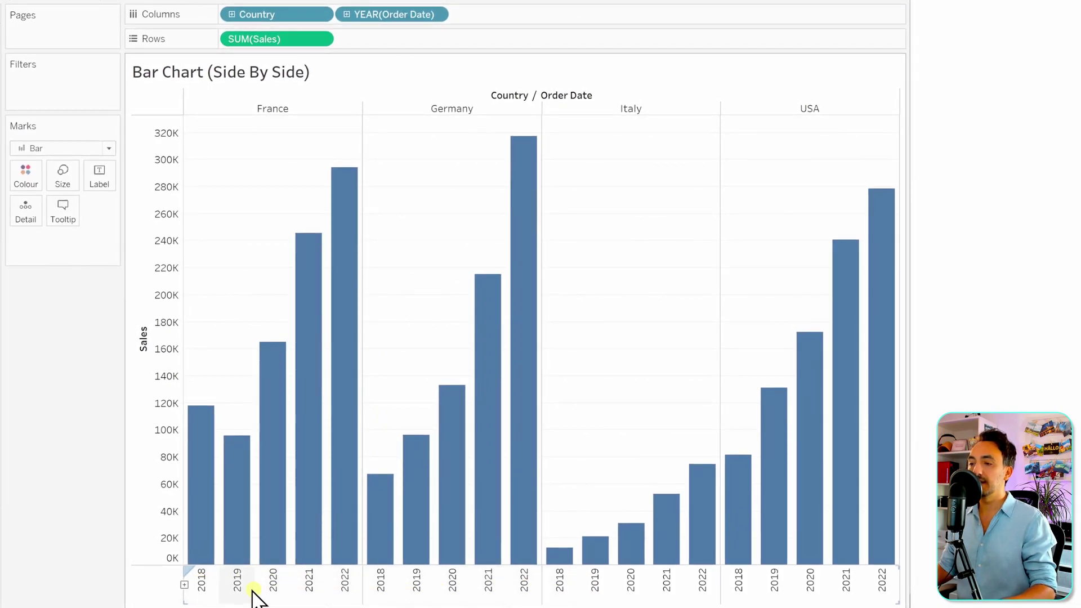
Filter Order Date by years to keep only 2021 and 2022, and colour the bars by Order Date year
mouse_move(291, 319)
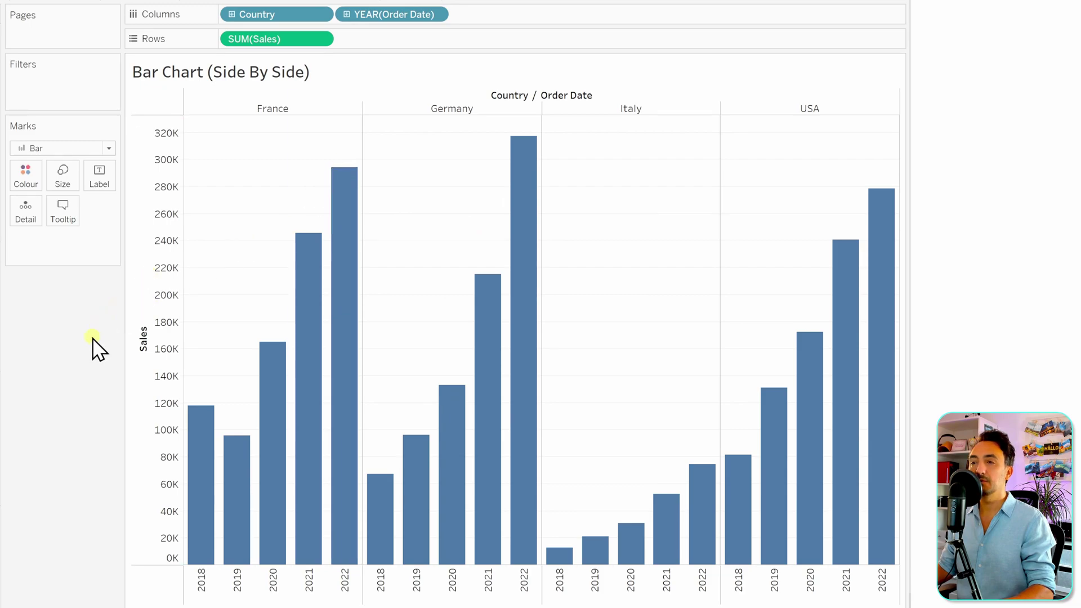
left_click_drag(389, 11, 89, 96)
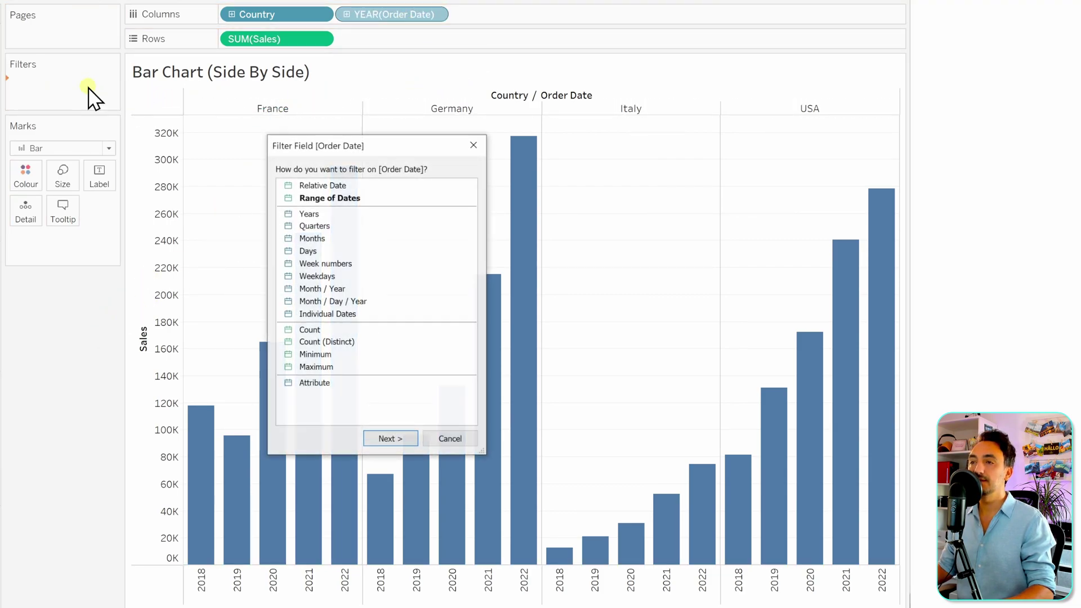
left_click(327, 215)
left_click(398, 438)
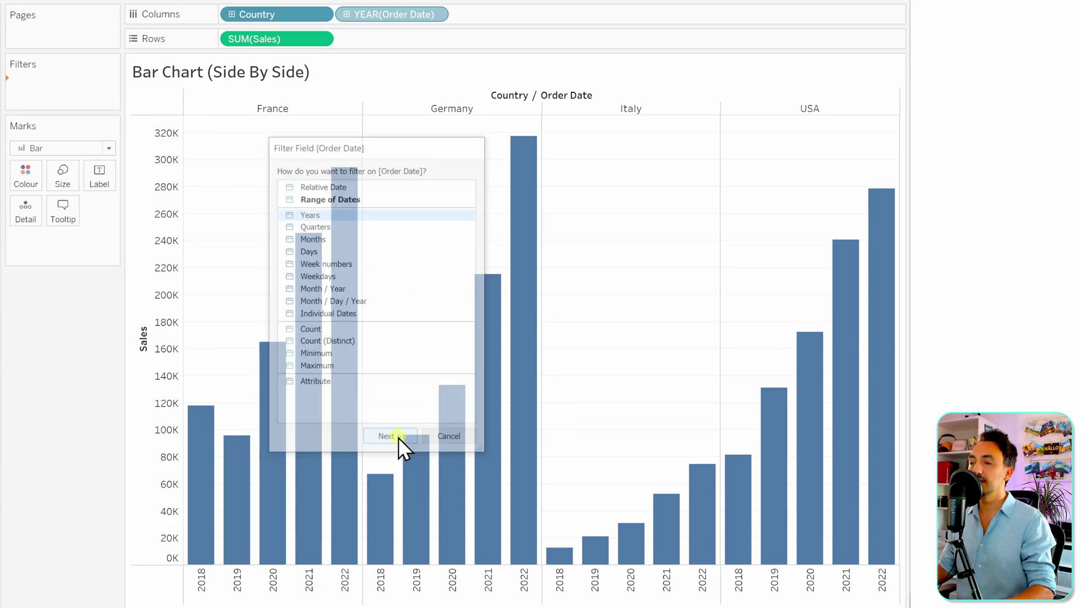
left_click(253, 185)
left_click(253, 199)
left_click(253, 213)
left_click(372, 492)
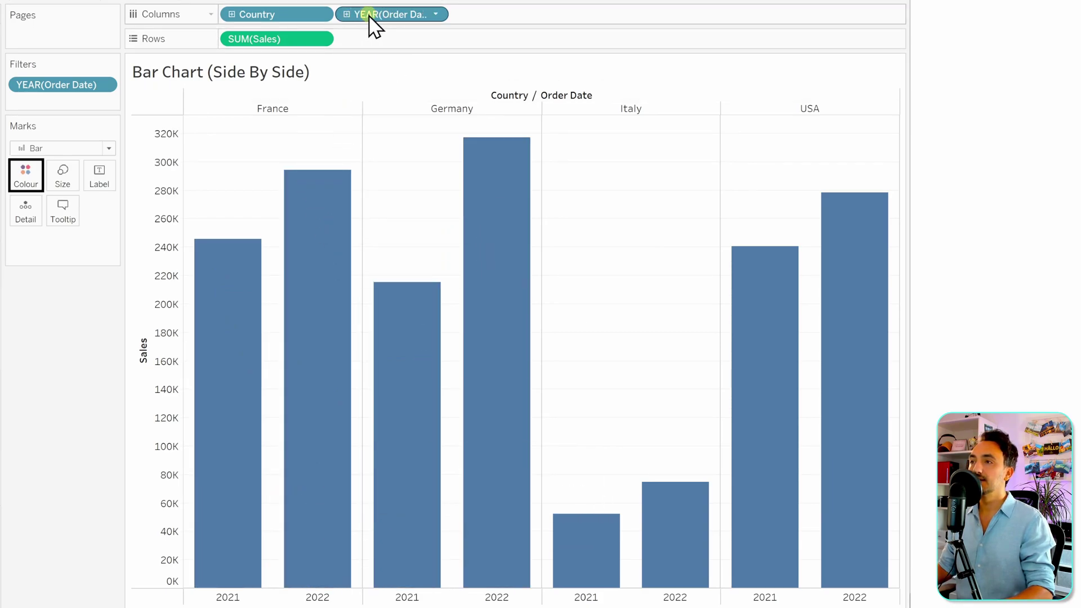
left_click_drag(383, 19, 29, 175)
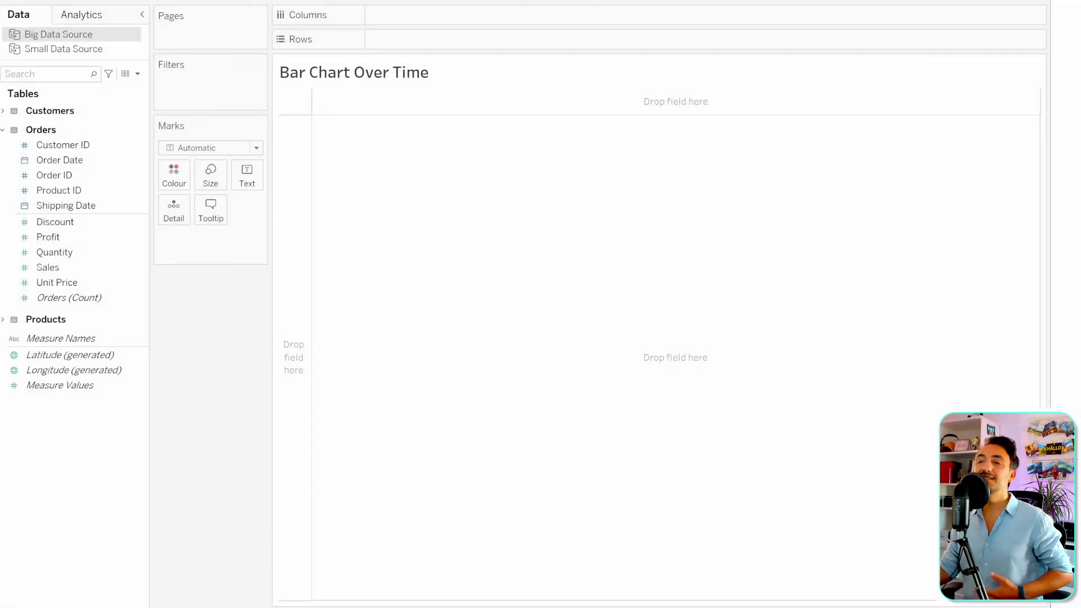
On the Bar Chart Over Time sheet, plot Sales by Order Date year with Bar marks and drill the date down one level
left_click_drag(90, 163, 414, 20)
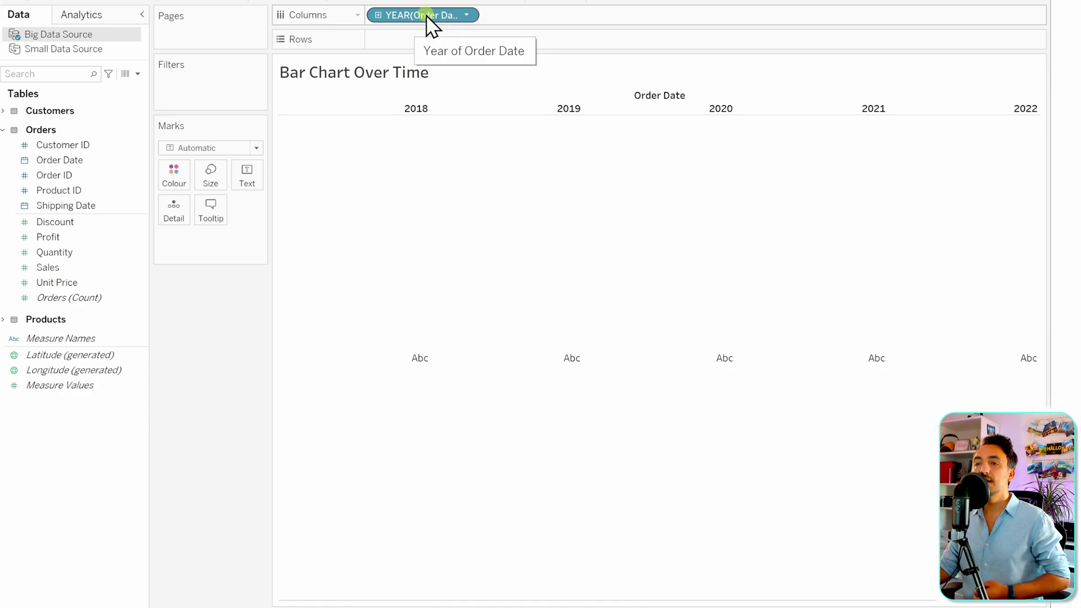
left_click_drag(58, 268, 420, 41)
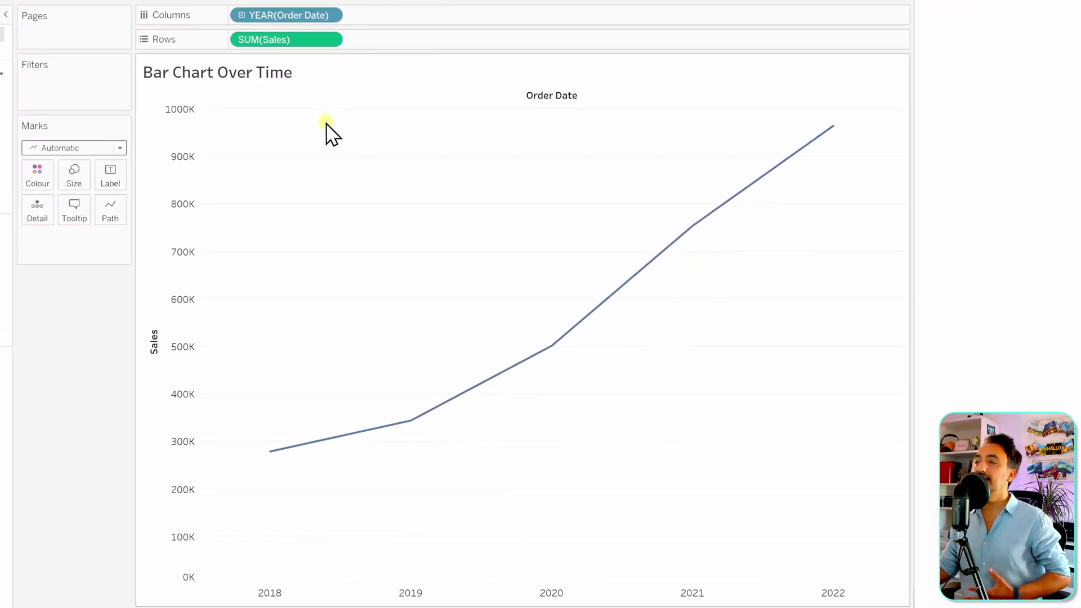
left_click(77, 149)
left_click(72, 185)
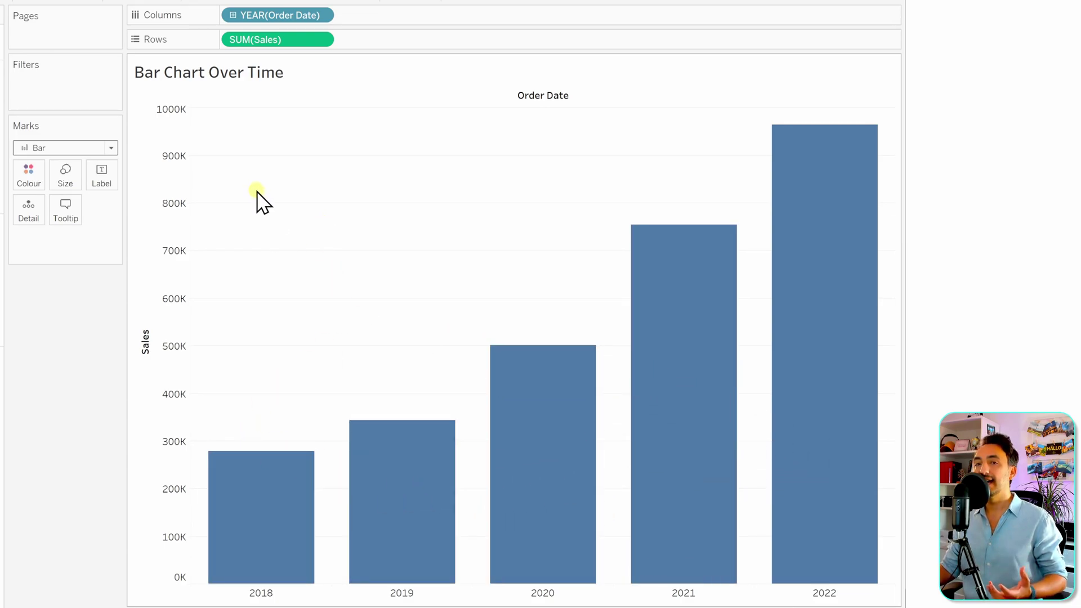
left_click(233, 16)
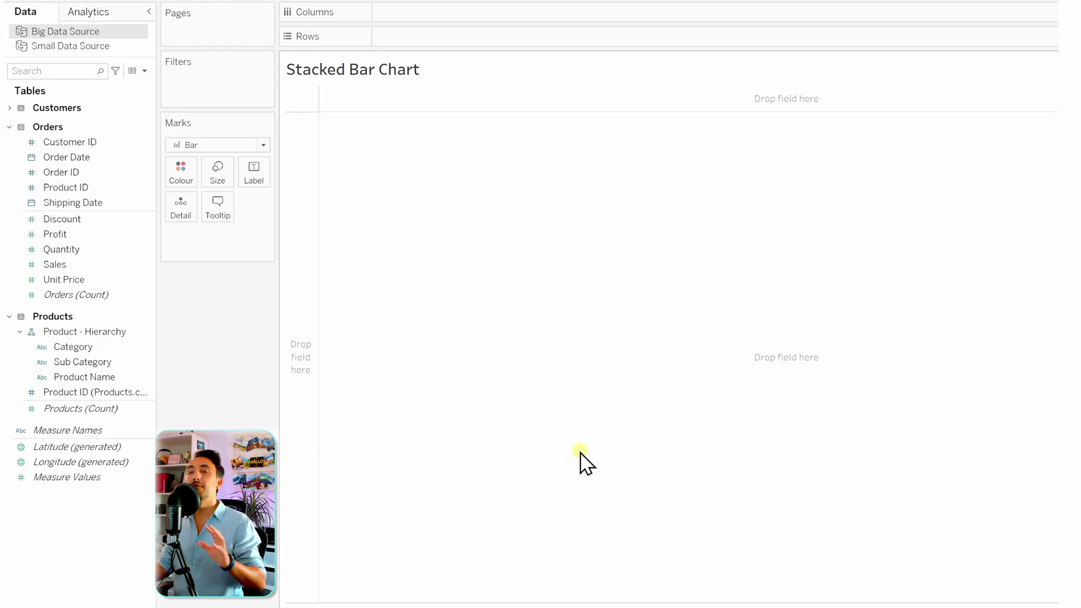
On the Stacked Bar Chart sheet, plot Sales on rows against Order Date on columns at the discrete Month level
left_click(105, 174)
left_click_drag(97, 158, 459, 18)
left_click_drag(65, 265, 485, 38)
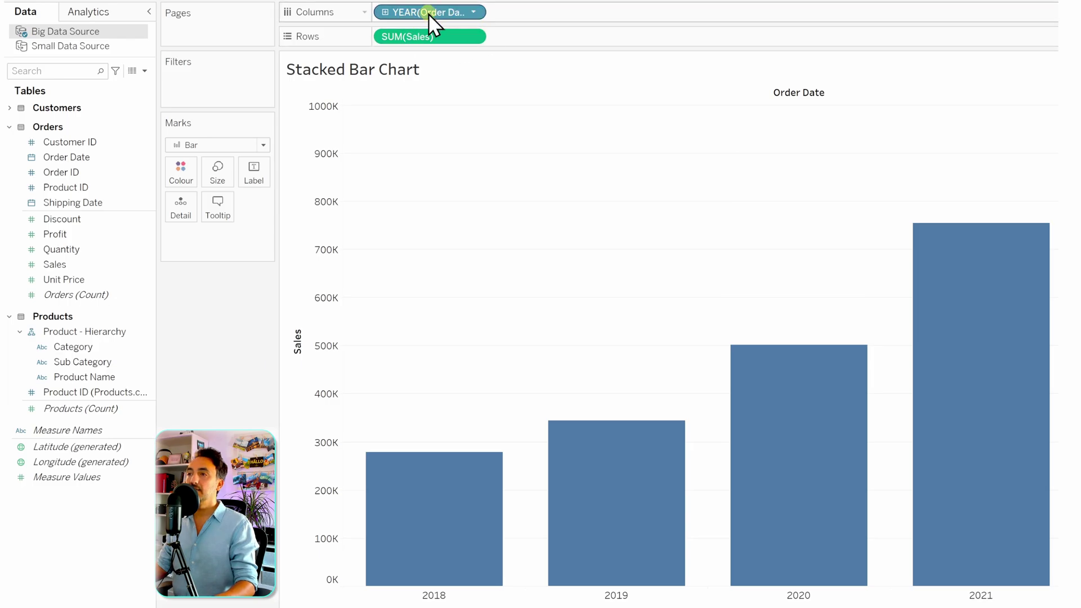
right_click(426, 12)
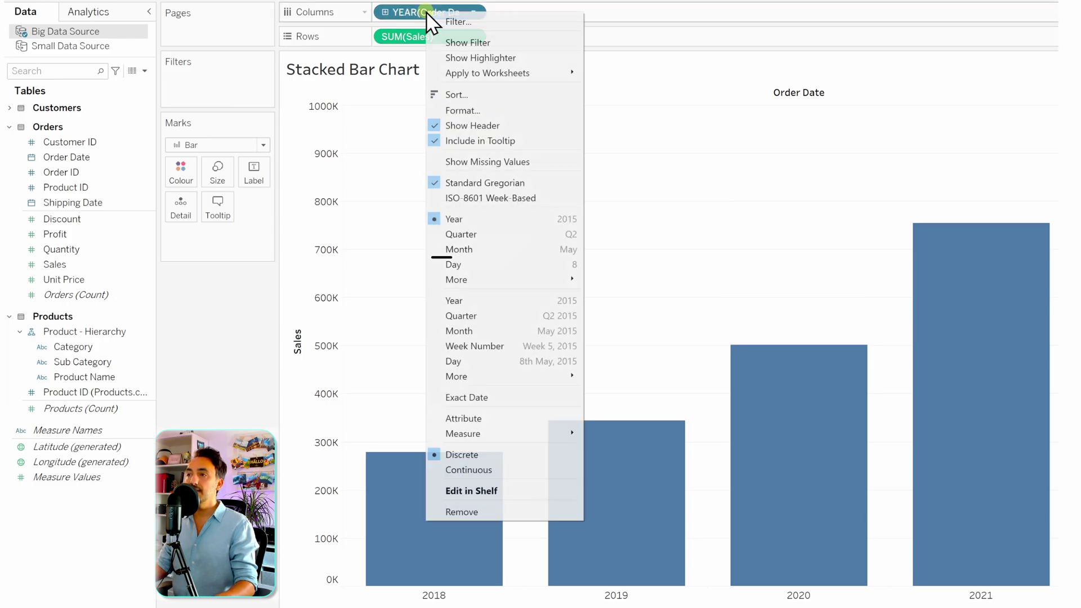
left_click(501, 249)
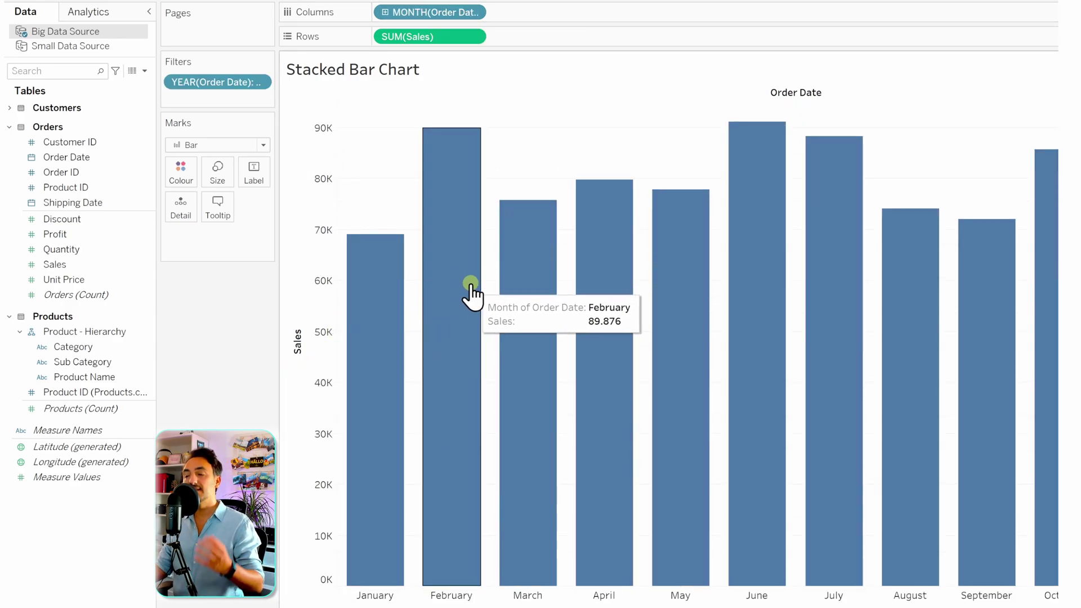
Add Category to the columns, and move it to Colour to stack each month's bar by category
mouse_move(516, 285)
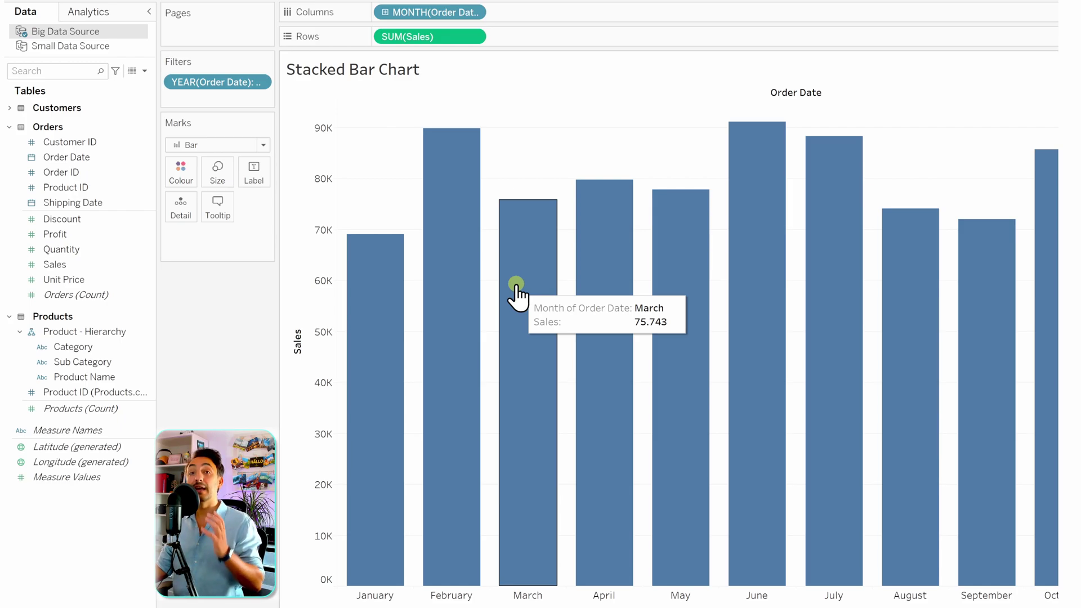
left_click_drag(101, 351, 530, 24)
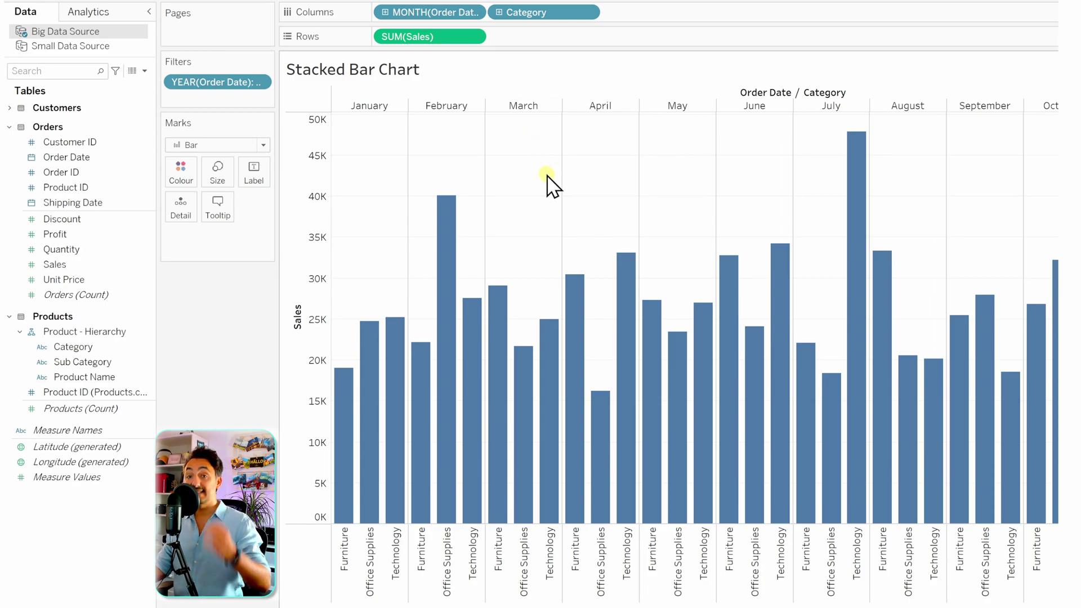
left_click_drag(539, 12, 189, 175)
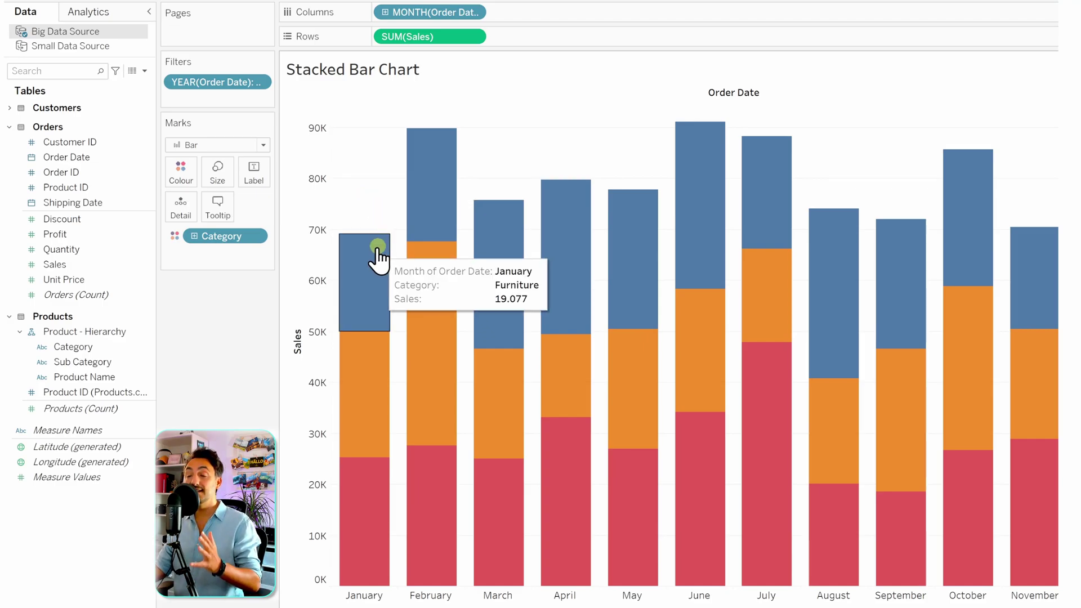
mouse_move(380, 263)
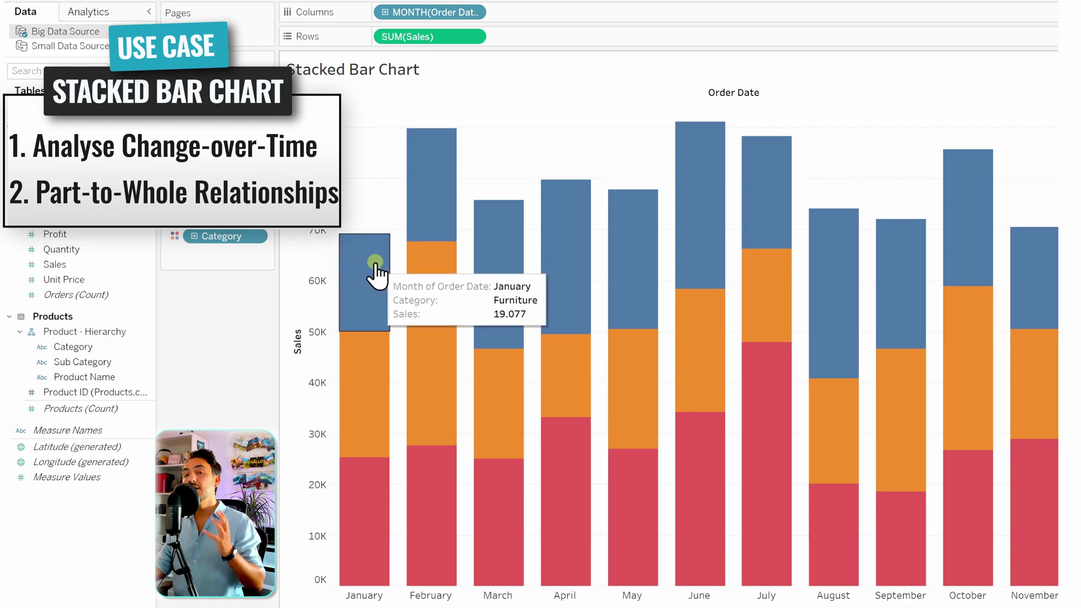
mouse_move(542, 431)
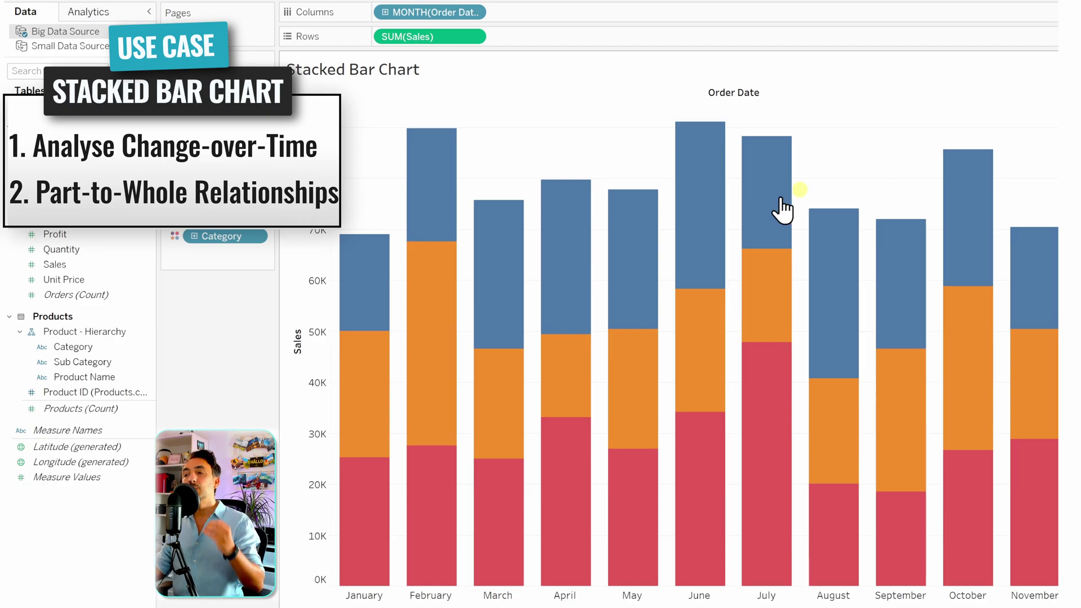
mouse_move(358, 332)
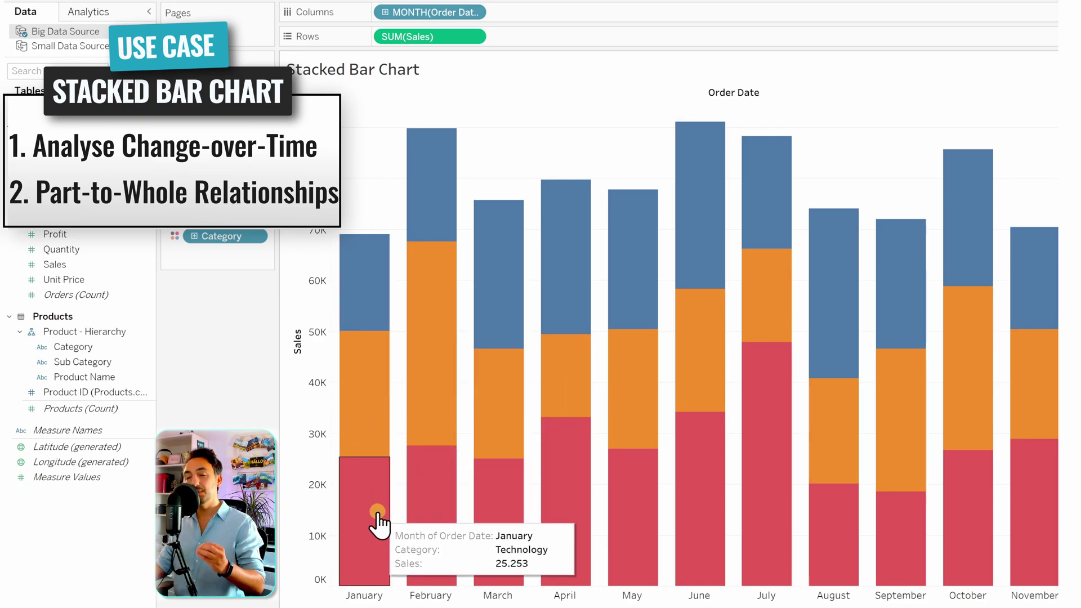
mouse_move(410, 397)
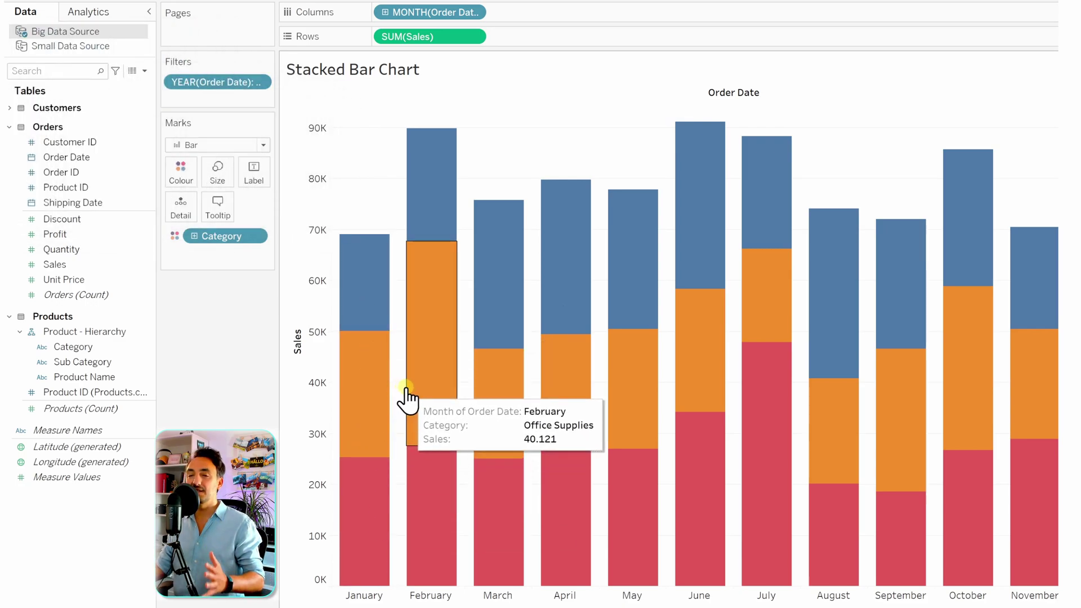
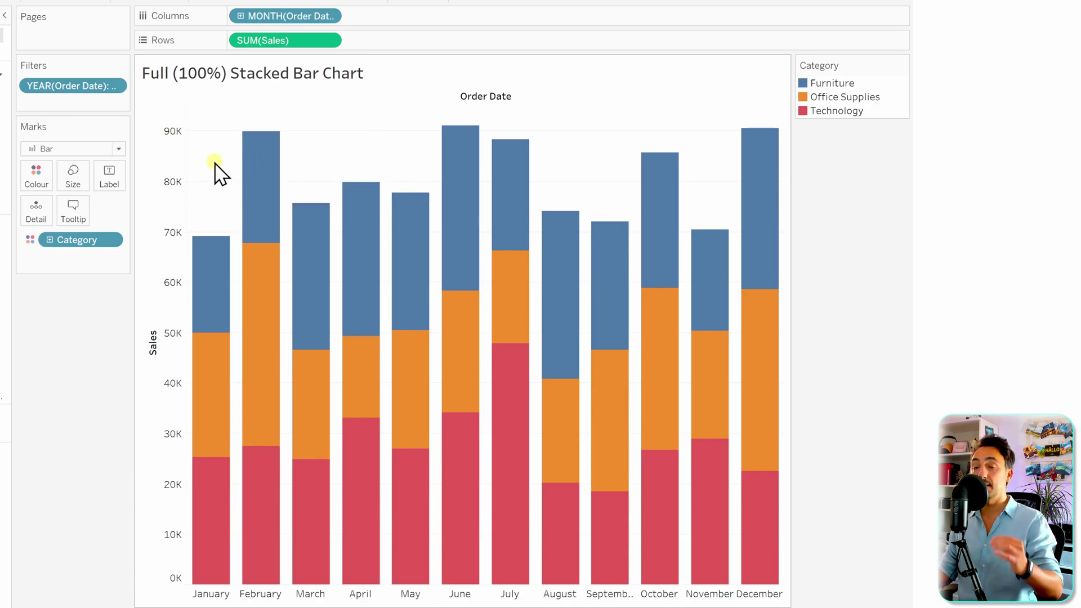
On the Full (100%) Stacked Bar Chart sheet, apply the Percent of Total quick table calculation to SUM(Sales) on rows
mouse_move(435, 162)
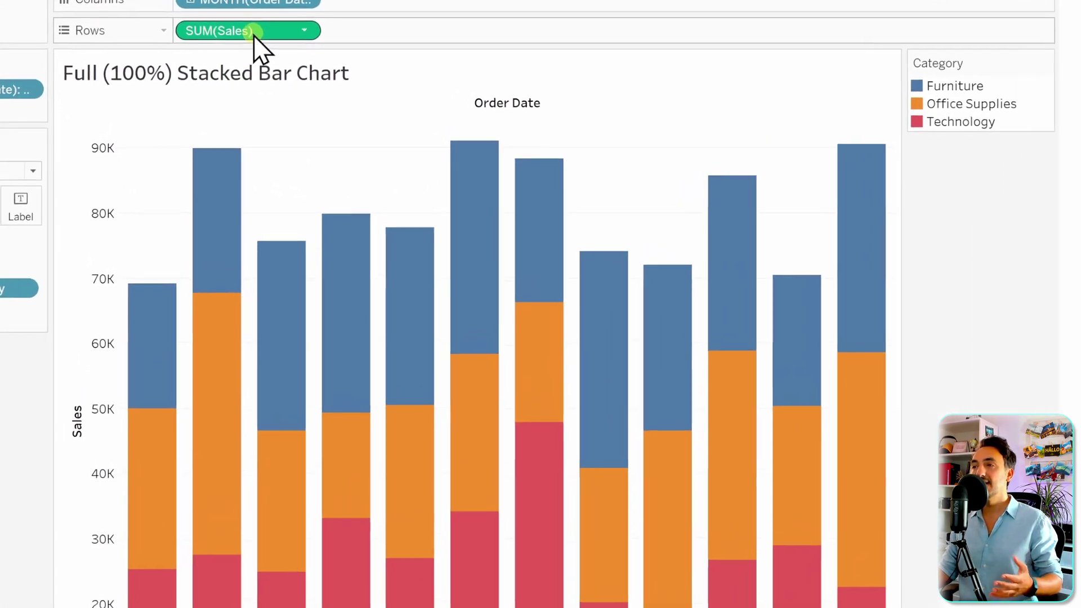
right_click(253, 32)
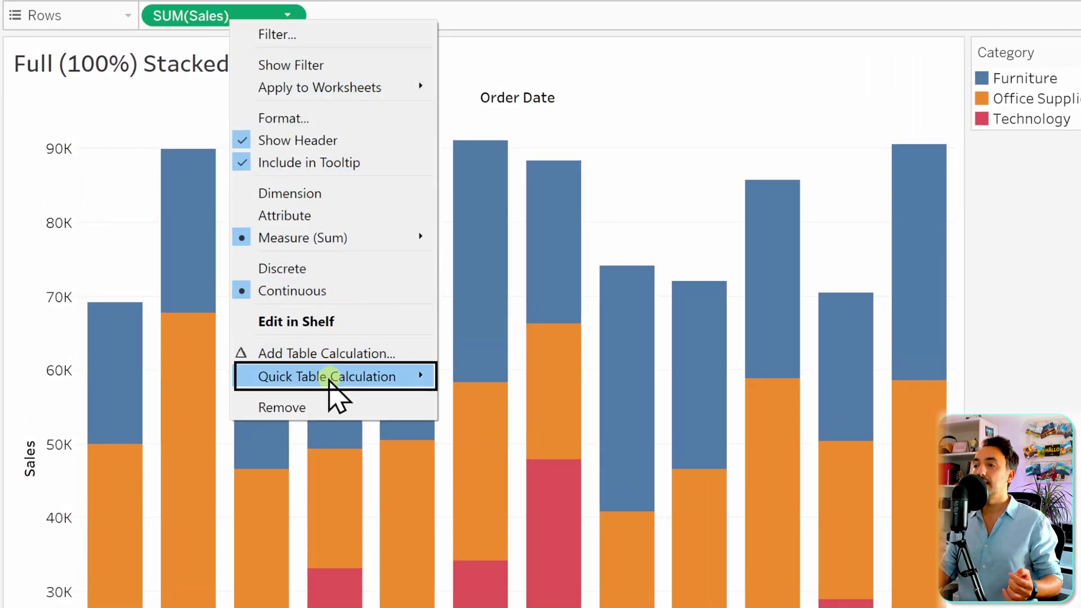
mouse_move(331, 381)
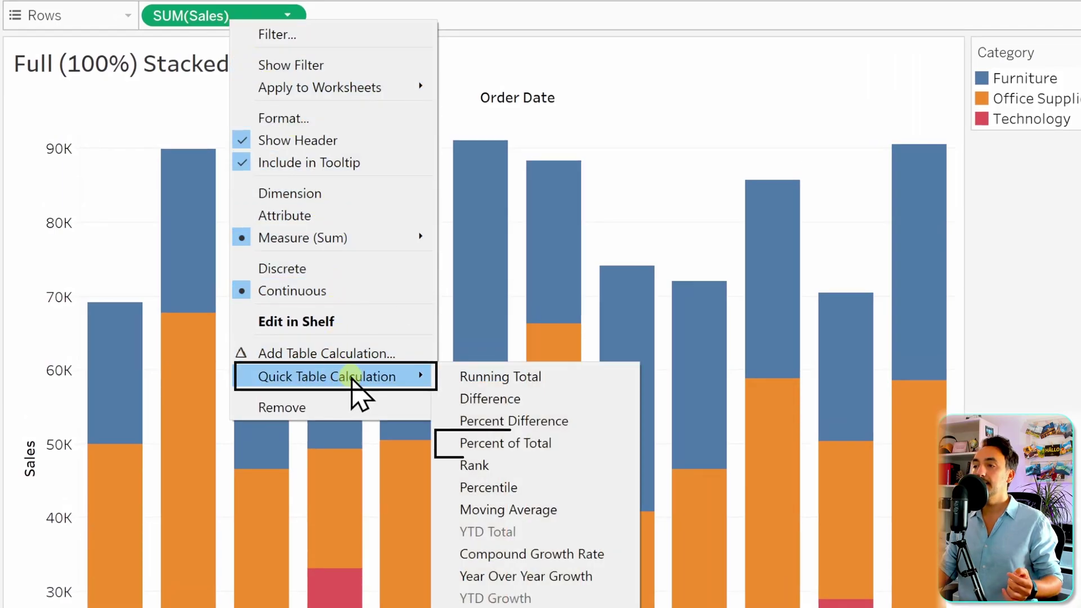
left_click(583, 444)
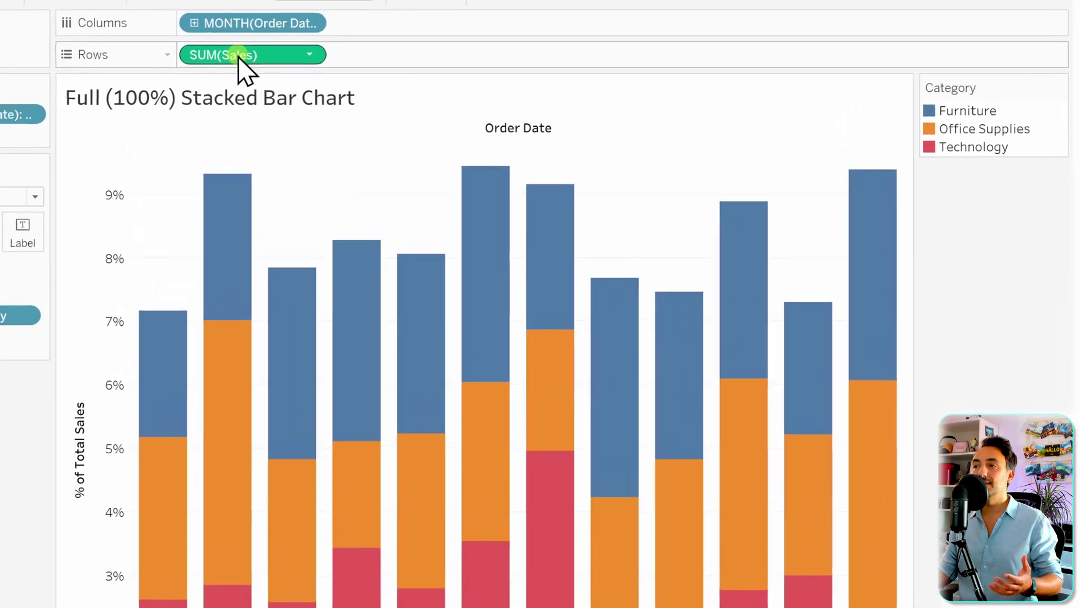
Edit the Sales table calculation to compute using specific dimensions, with only Category included and Month of Order Date excluded
right_click(239, 55)
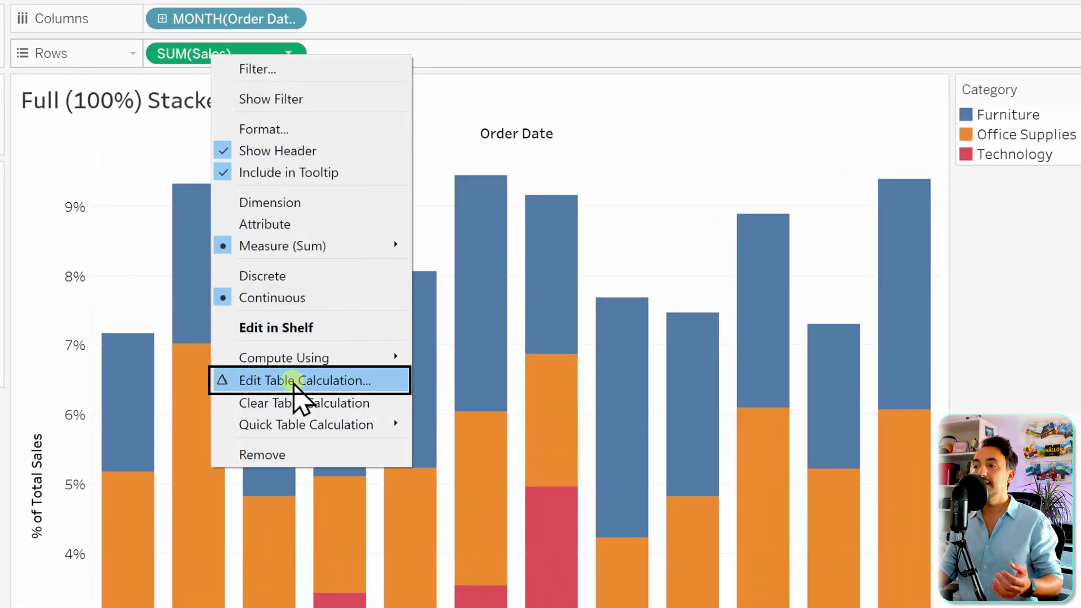
left_click(313, 381)
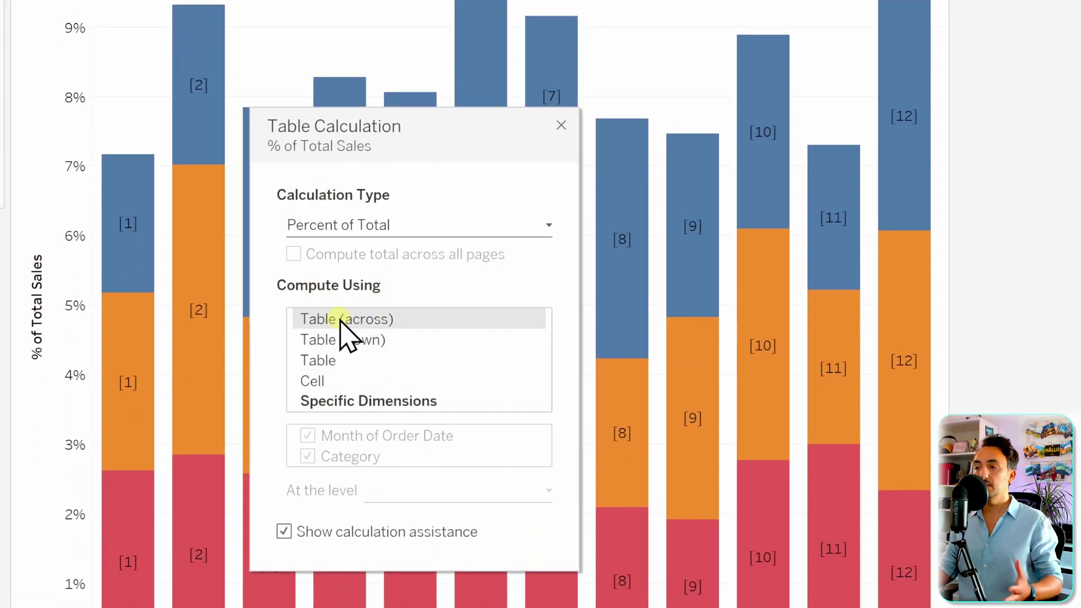
left_click(377, 403)
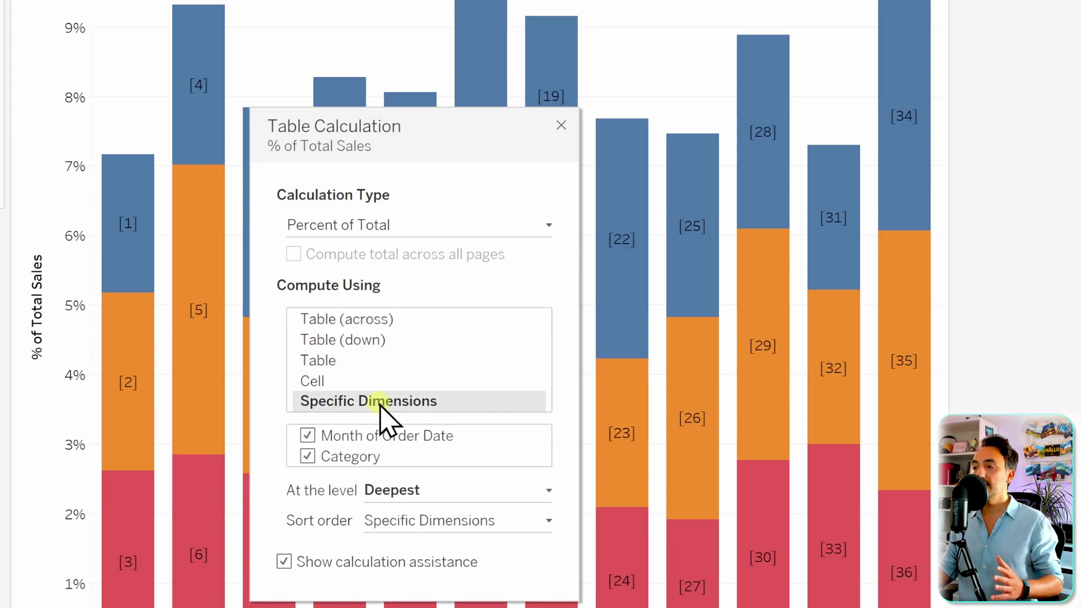
left_click(307, 437)
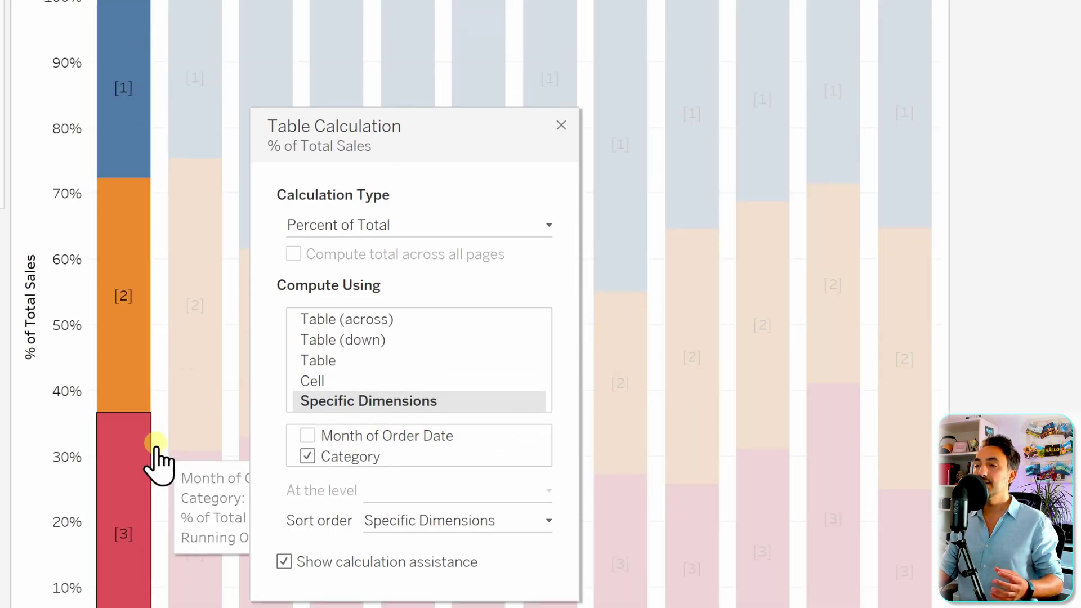
left_click(561, 125)
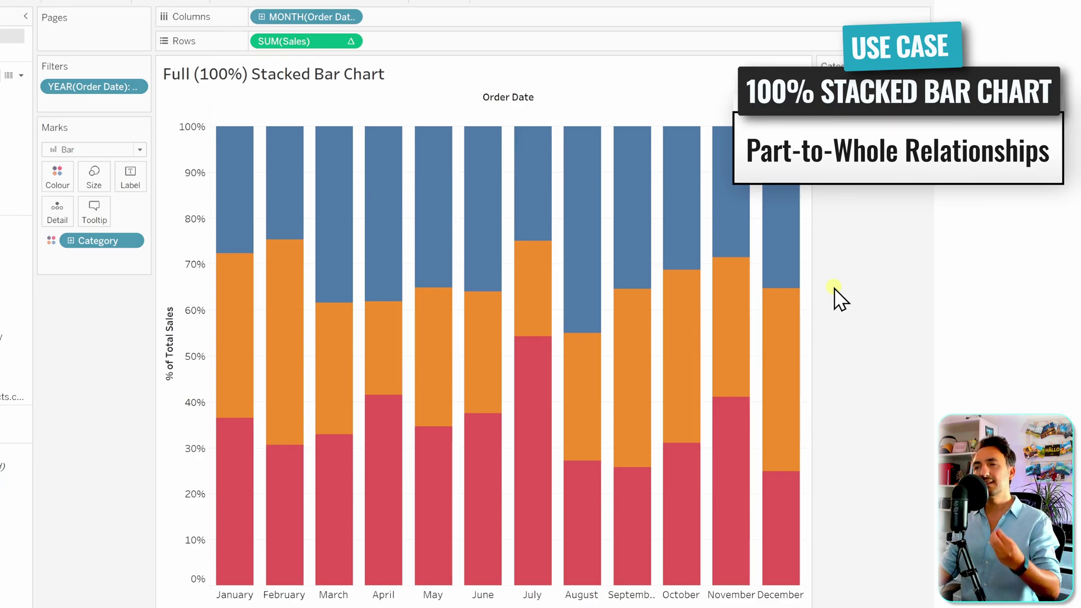
mouse_move(224, 346)
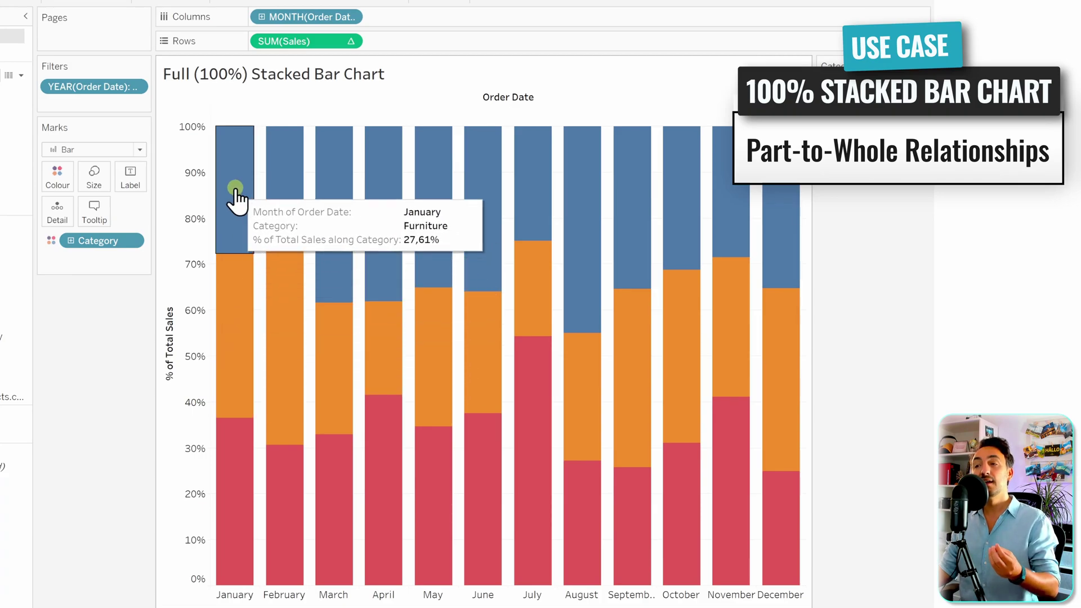
mouse_move(236, 440)
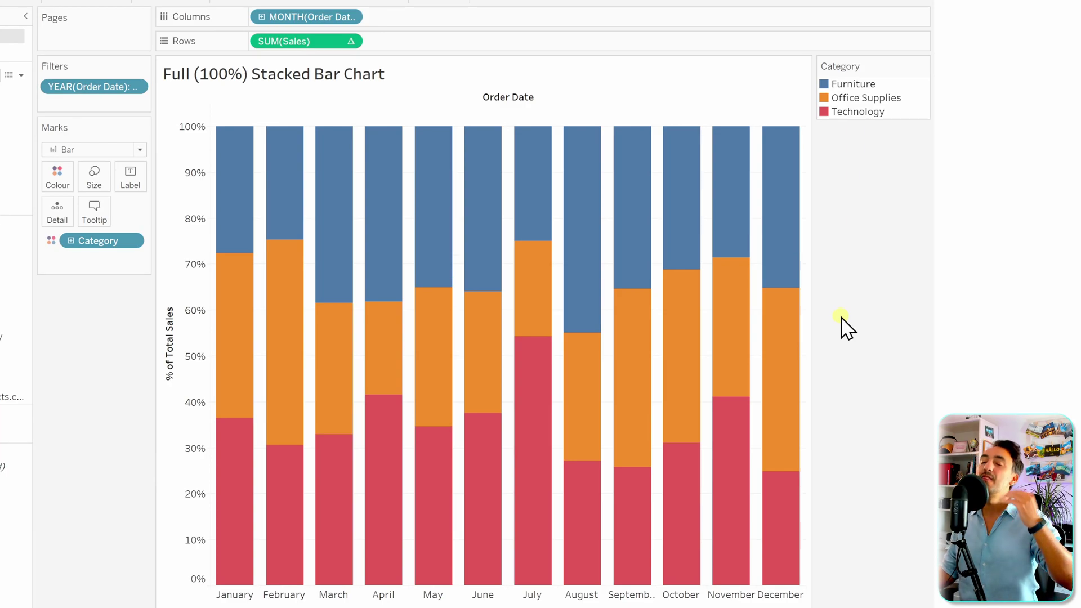
On the Small Multi-Bars sheet, place Country on columns and Category followed by Sales on rows
left_click(398, 606)
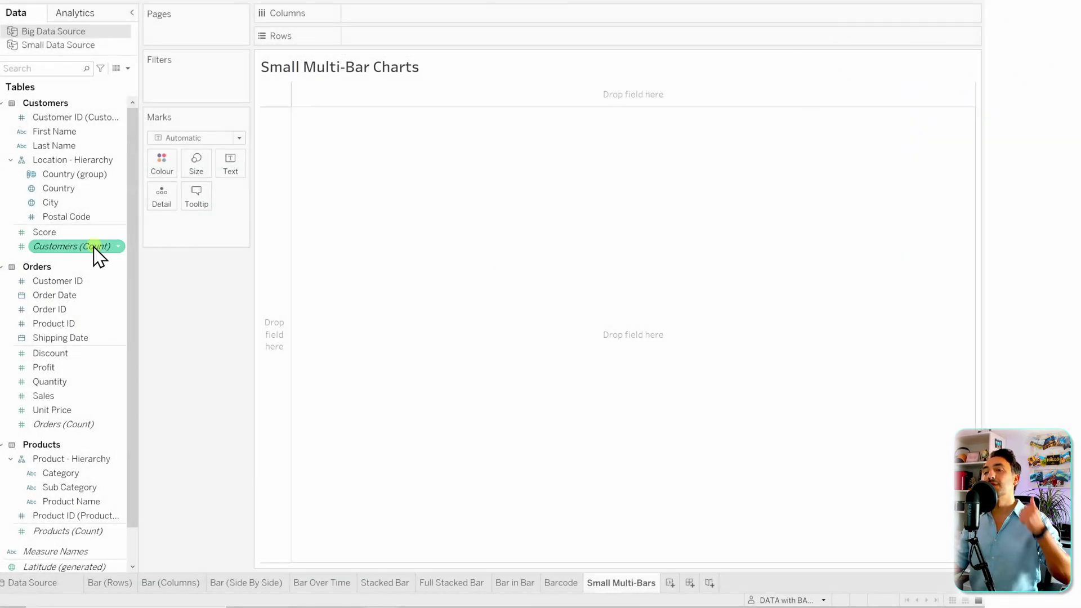
left_click(87, 185)
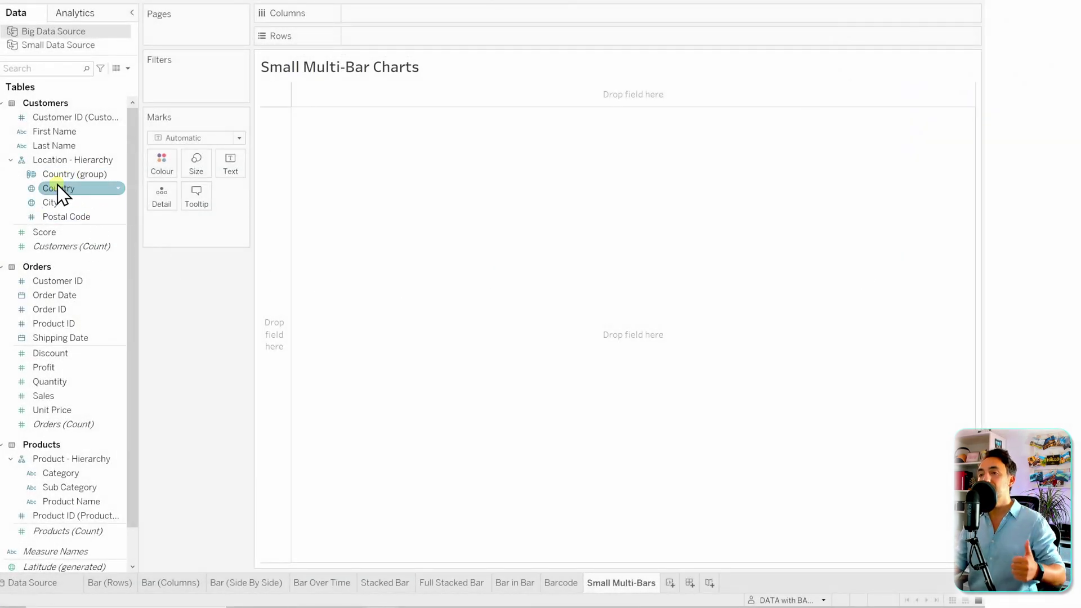
left_click_drag(58, 186, 369, 15)
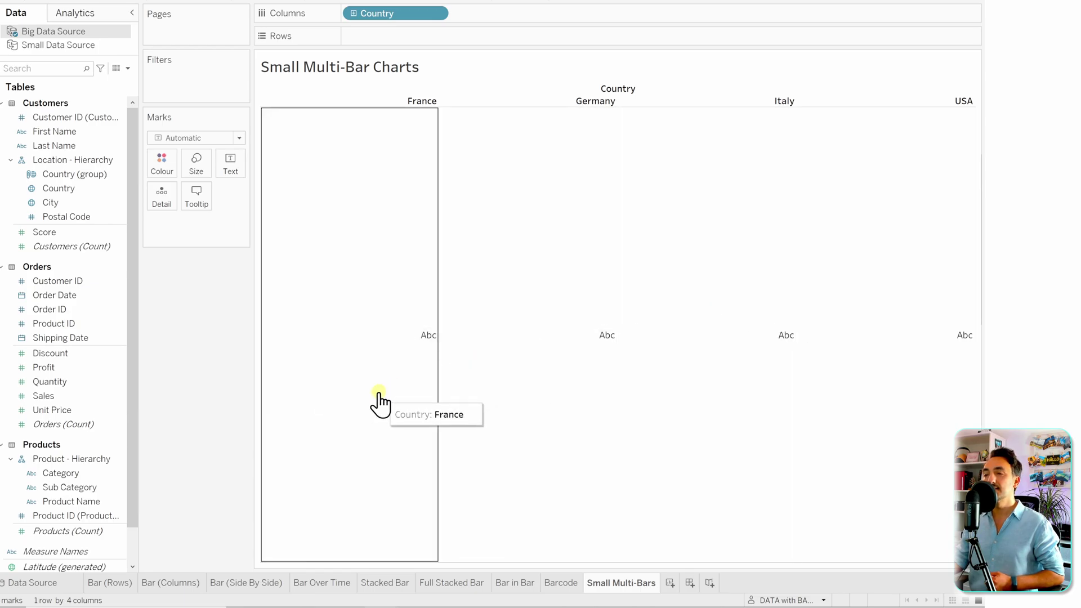
left_click_drag(85, 476, 396, 38)
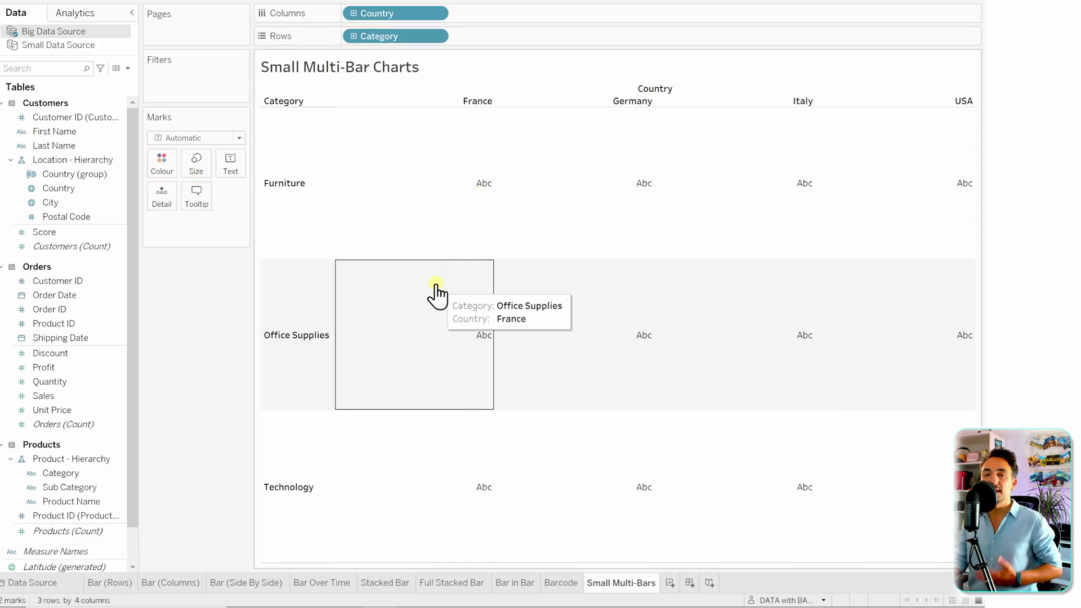
left_click(57, 397)
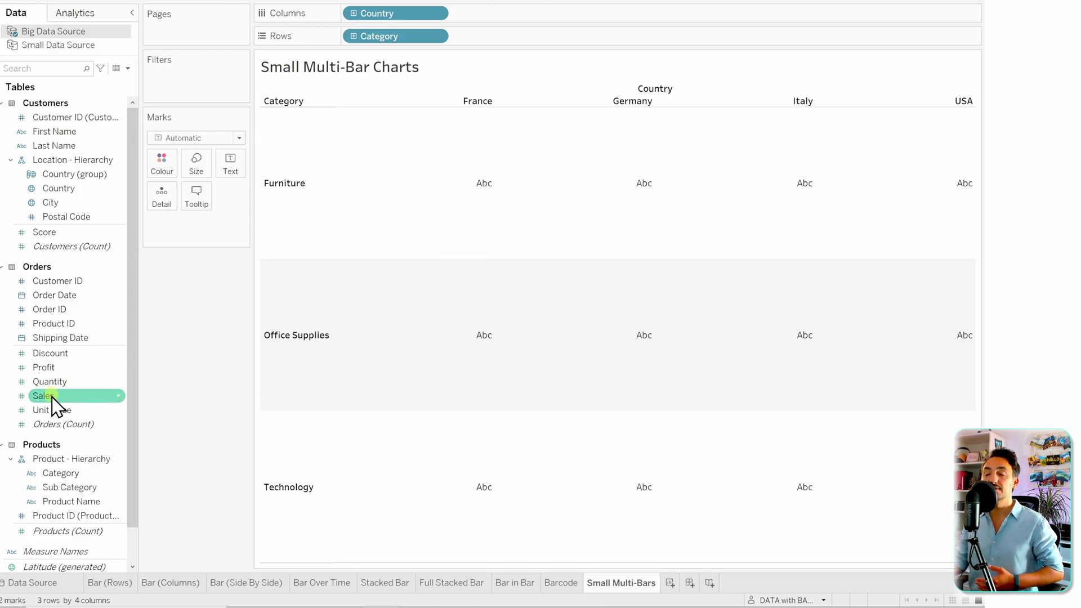
left_click_drag(52, 398, 494, 40)
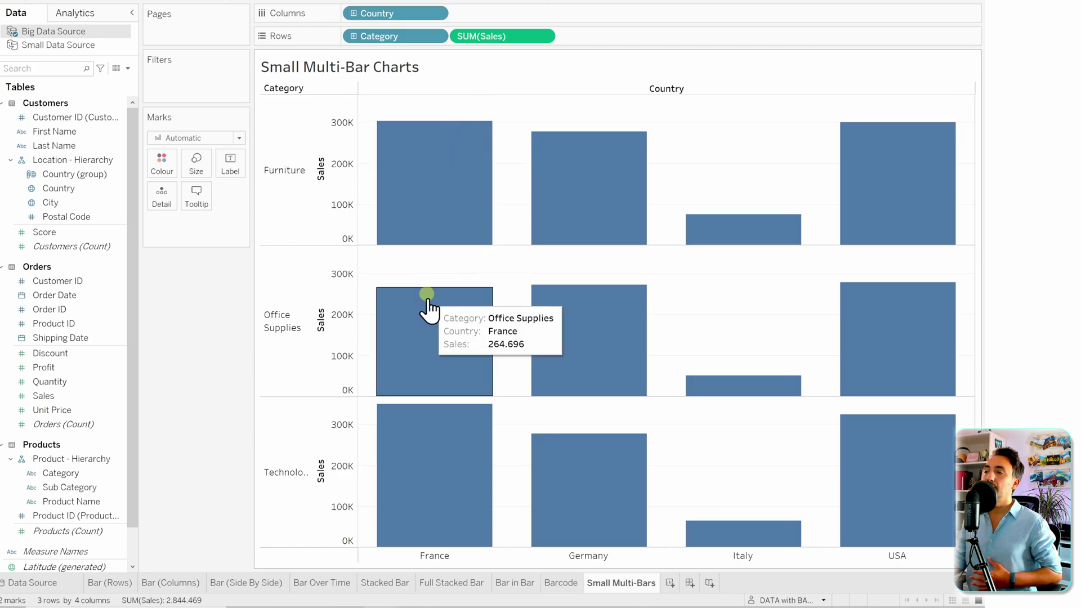
Add Order Date to the columns after Country and set the mark type to Bar
mouse_move(483, 241)
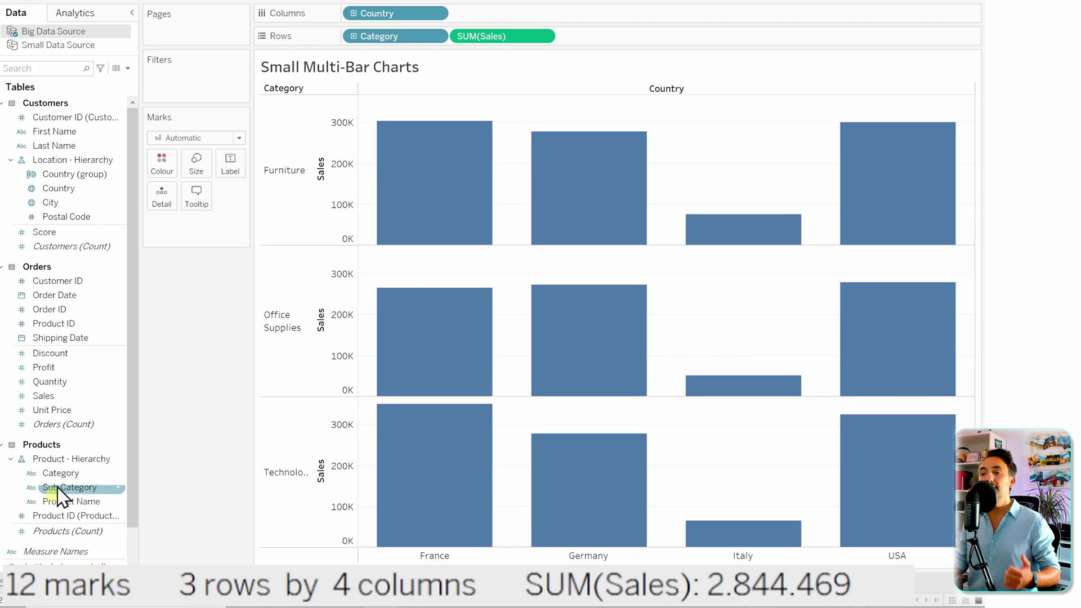
left_click_drag(68, 302, 499, 18)
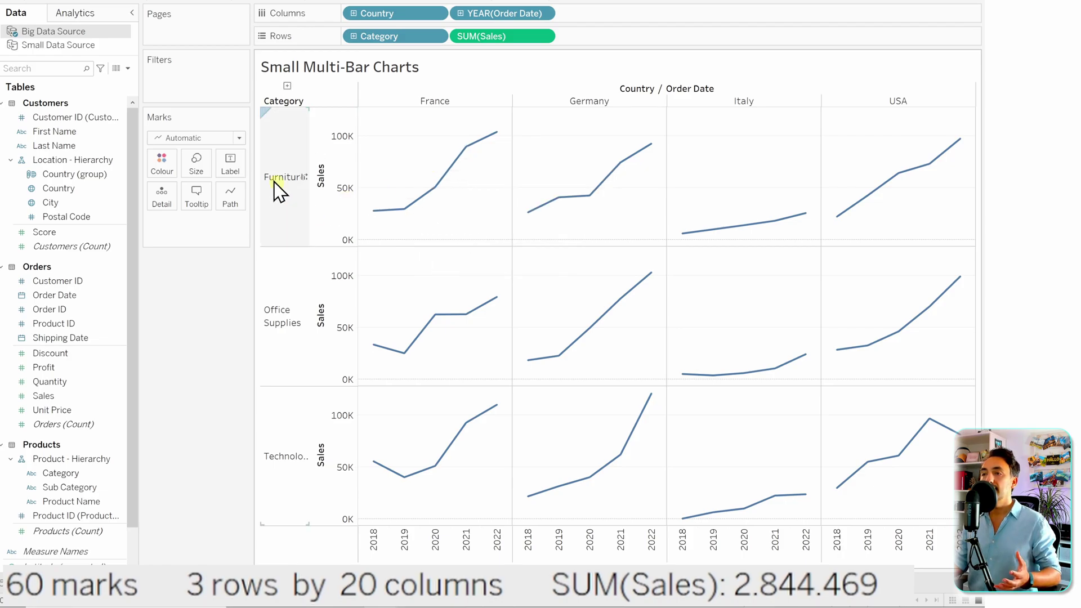
left_click(219, 139)
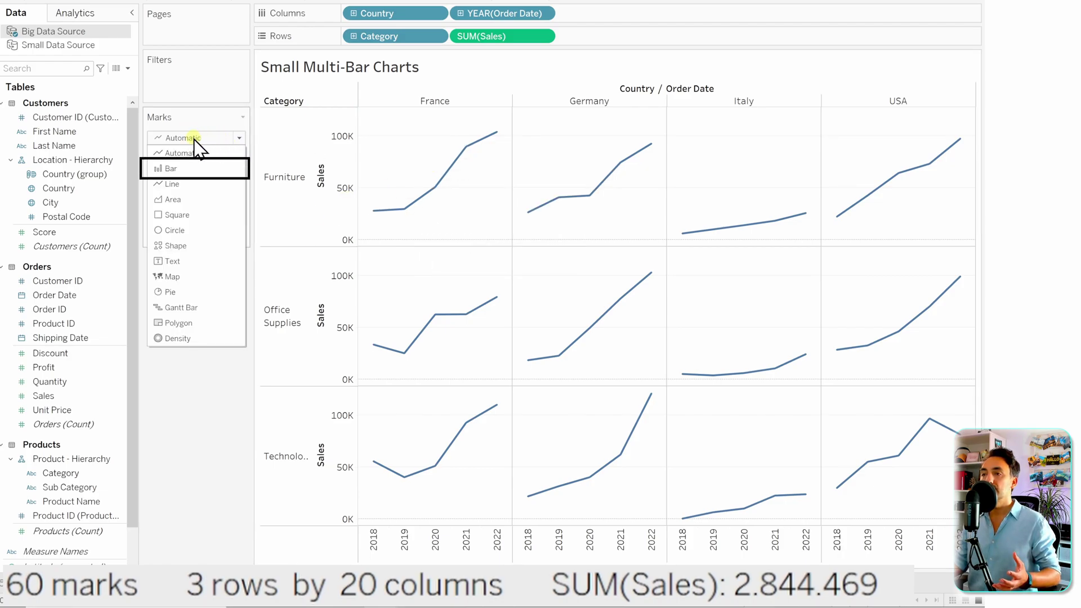
left_click(187, 169)
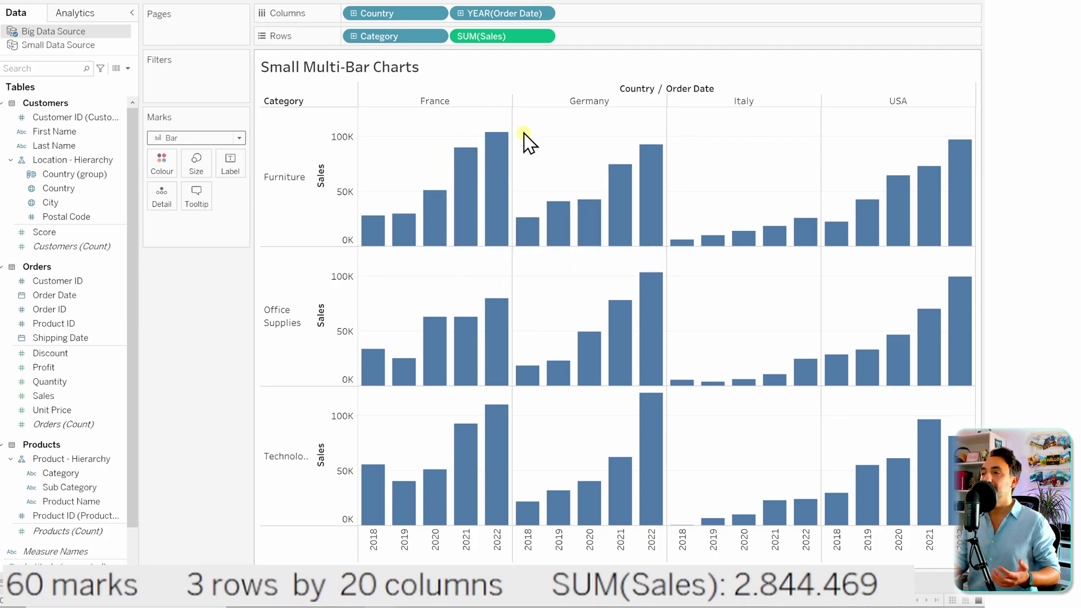
Change Order Date on columns to the continuous Month level and colour the bars by Country
right_click(498, 21)
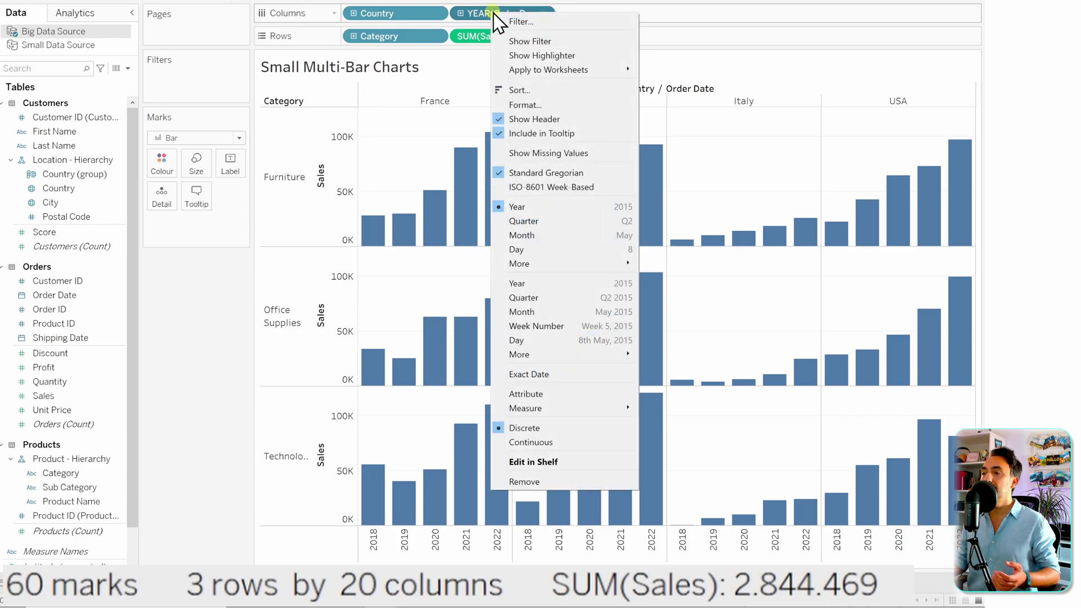
left_click(555, 312)
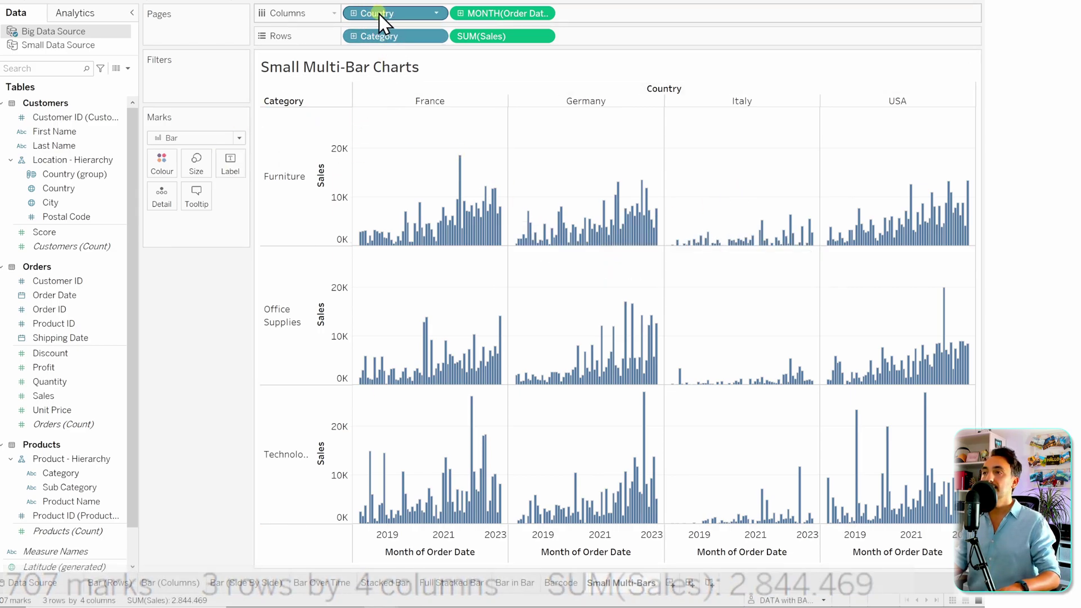
left_click_drag(379, 14, 165, 171)
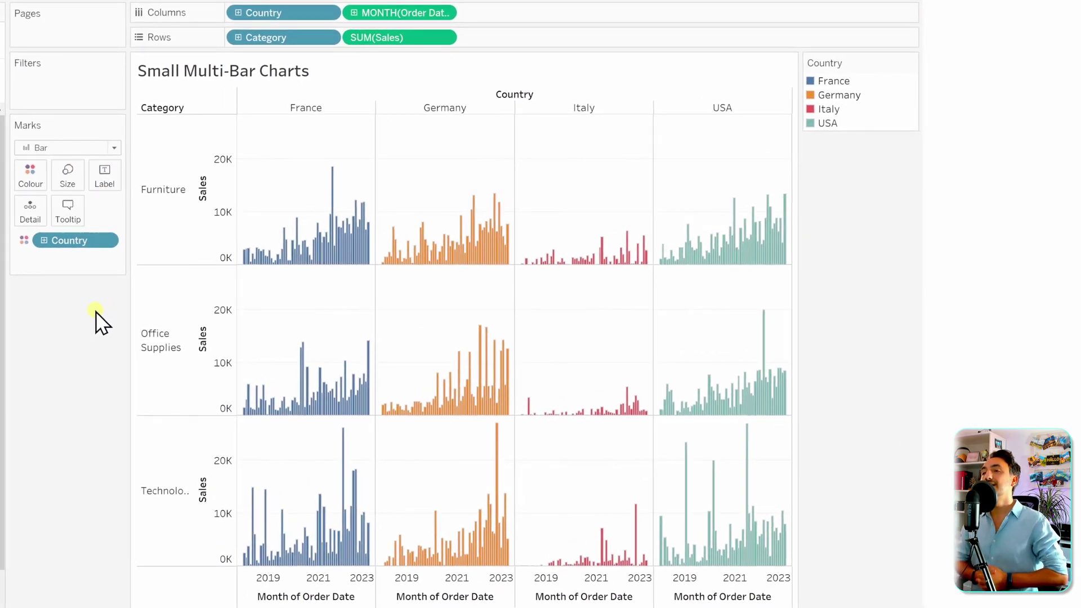